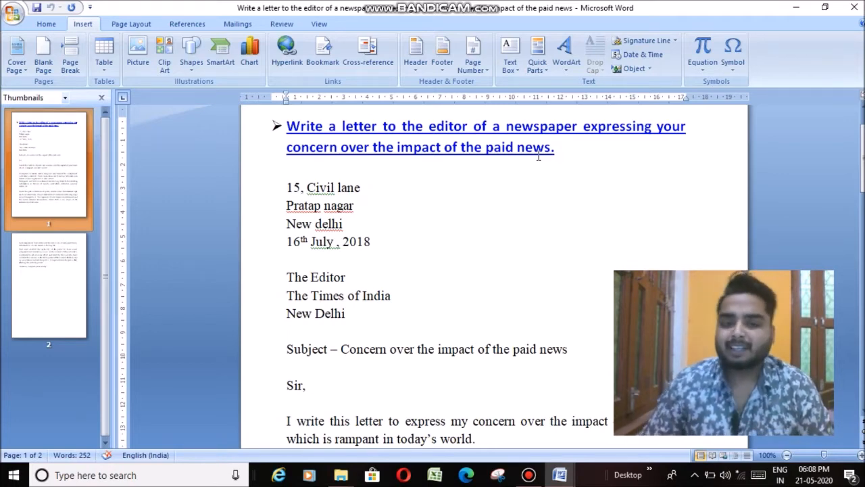
- Look through the letter to the editor, from its heading to the end of the first page
{"action": "scroll", "coordinate": [419, 203], "scroll_direction": "down", "scroll_amount": 5}
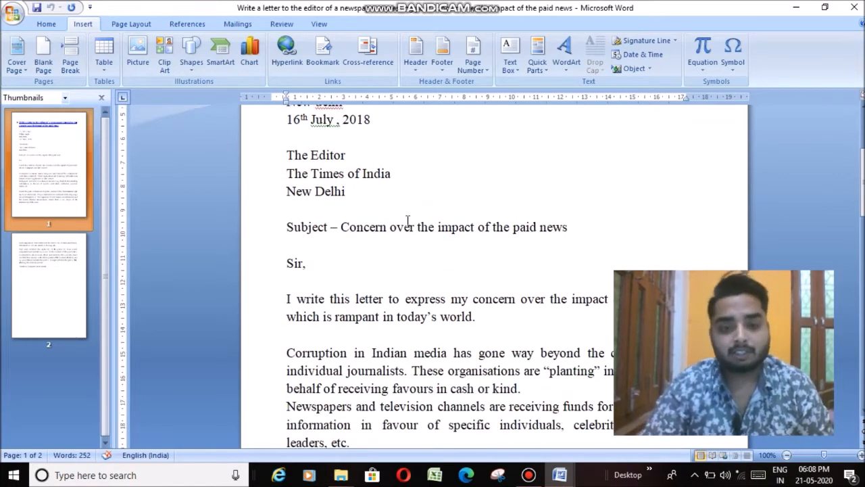
{"action": "scroll", "coordinate": [417, 218], "scroll_direction": "up", "scroll_amount": 6}
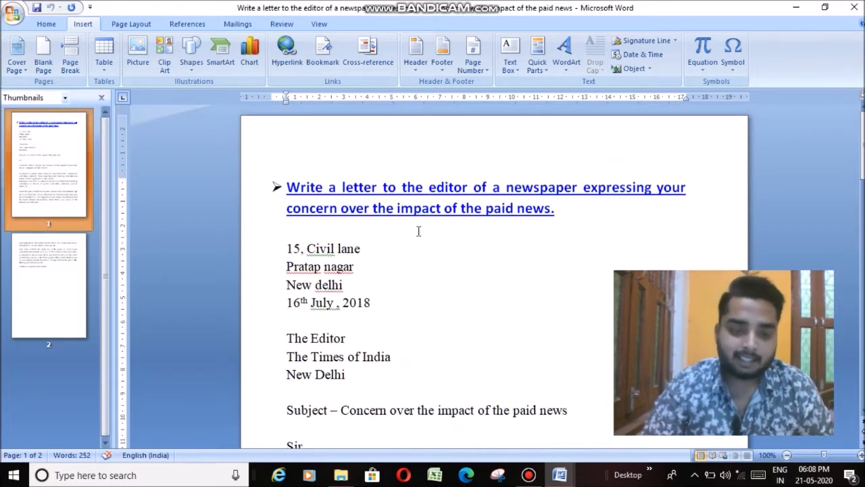
{"action": "scroll", "coordinate": [417, 234], "scroll_direction": "down", "scroll_amount": 1}
{"action": "scroll", "coordinate": [417, 233], "scroll_direction": "down", "scroll_amount": 1}
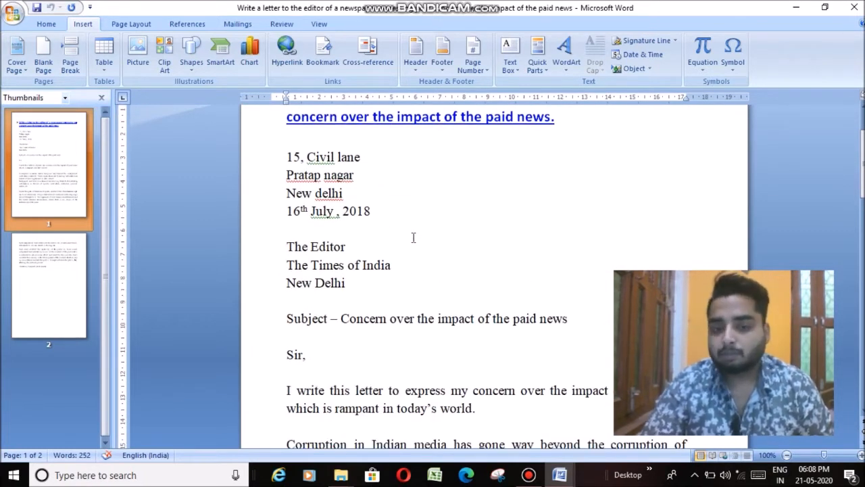
{"action": "scroll", "coordinate": [411, 243], "scroll_direction": "down", "scroll_amount": 1}
{"action": "scroll", "coordinate": [411, 249], "scroll_direction": "down", "scroll_amount": 2}
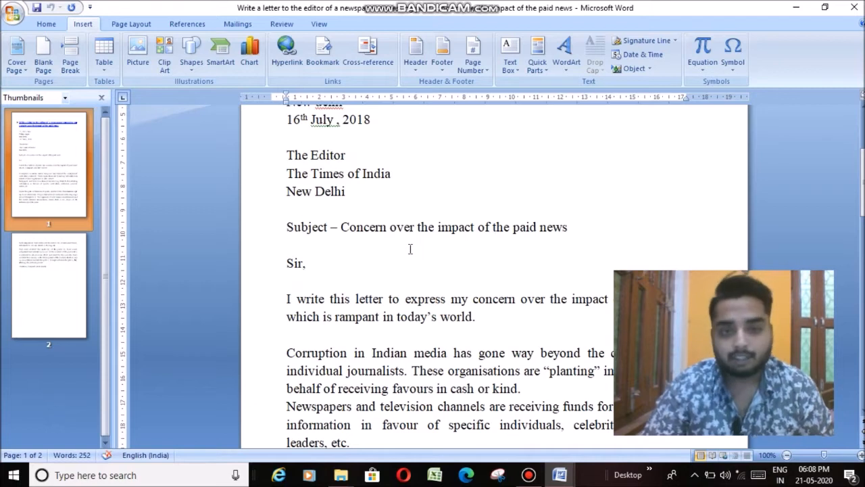
{"action": "scroll", "coordinate": [411, 251], "scroll_direction": "up", "scroll_amount": 1}
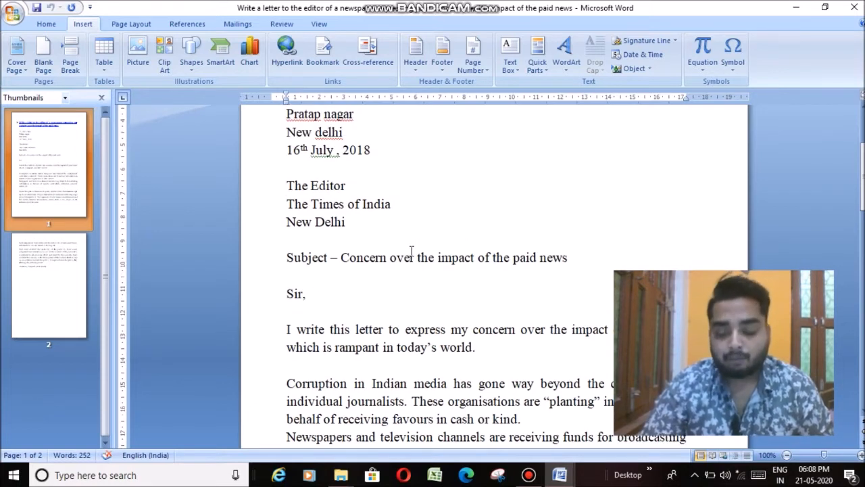
{"action": "scroll", "coordinate": [411, 251], "scroll_direction": "up", "scroll_amount": 3}
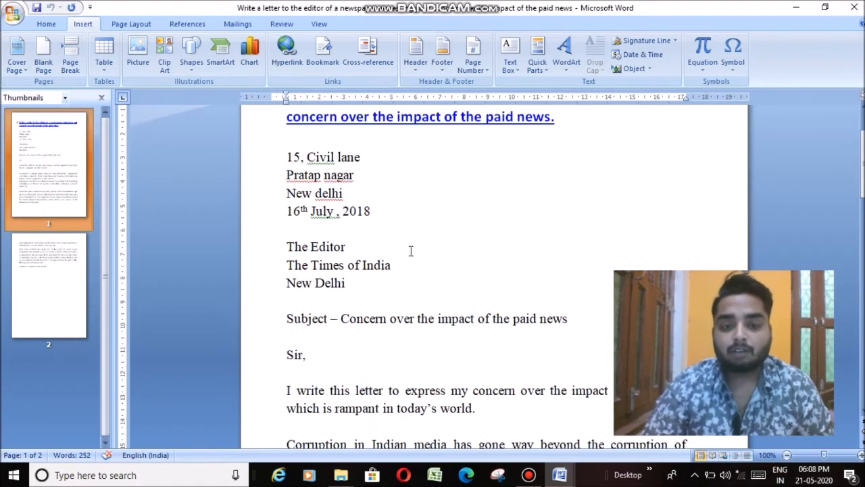
{"action": "scroll", "coordinate": [406, 250], "scroll_direction": "down", "scroll_amount": 7}
{"action": "scroll", "coordinate": [402, 251], "scroll_direction": "down", "scroll_amount": 2}
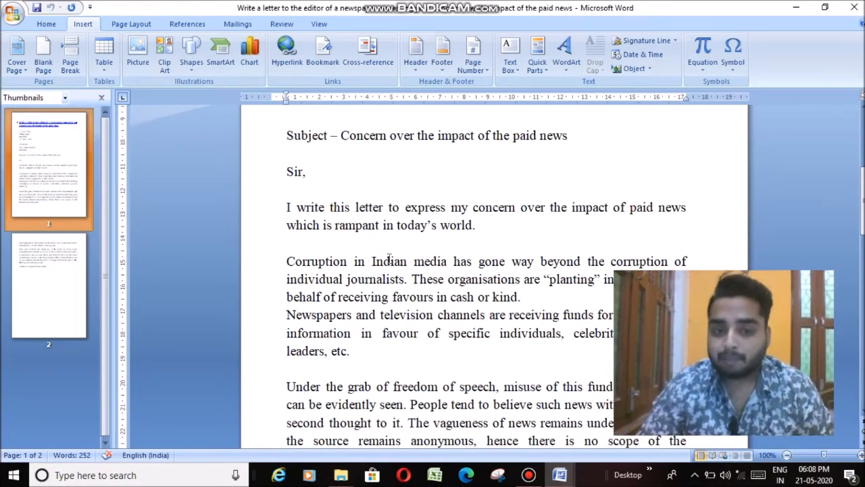
{"action": "scroll", "coordinate": [397, 257], "scroll_direction": "down", "scroll_amount": 6}
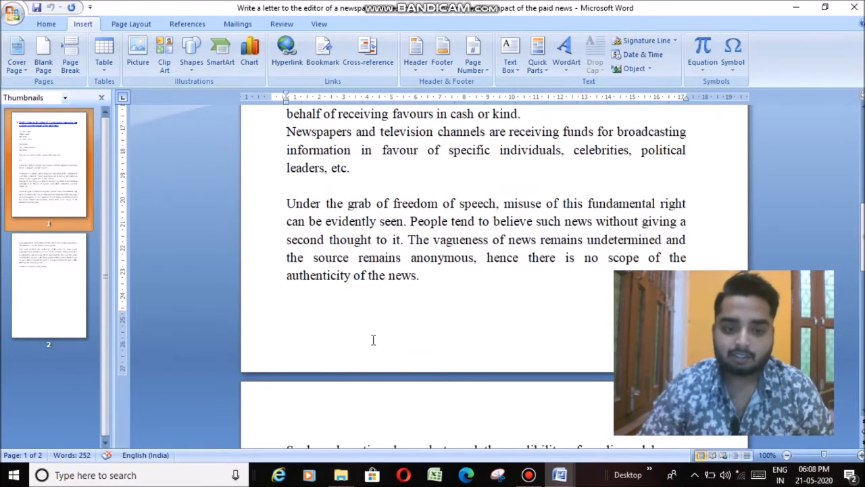
{"action": "scroll", "coordinate": [374, 338], "scroll_direction": "up", "scroll_amount": 6}
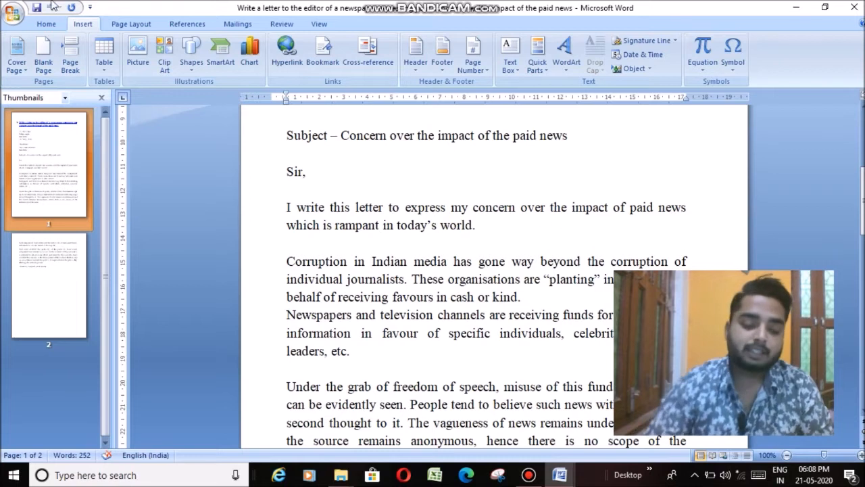
{"action": "left_click", "coordinate": [45, 25]}
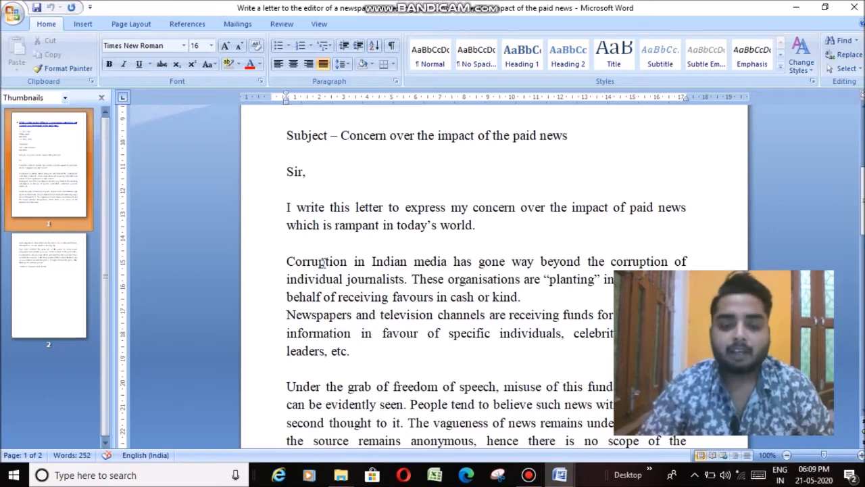
{"action": "scroll", "coordinate": [270, 250], "scroll_direction": "up", "scroll_amount": 3}
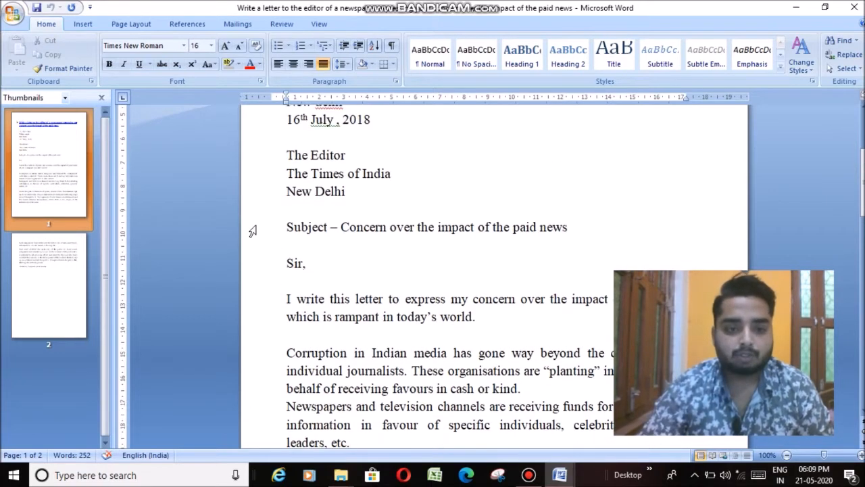
- Insert a page break on the empty line before the paragraph beginning "Under the grab of freedom of speech"
{"action": "left_click", "coordinate": [82, 23]}
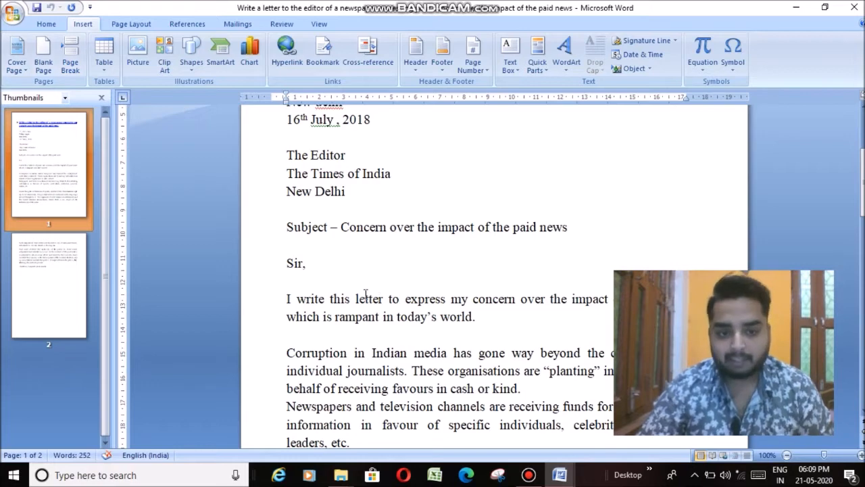
{"action": "scroll", "coordinate": [366, 291], "scroll_direction": "down", "scroll_amount": 1}
{"action": "scroll", "coordinate": [373, 291], "scroll_direction": "down", "scroll_amount": 3}
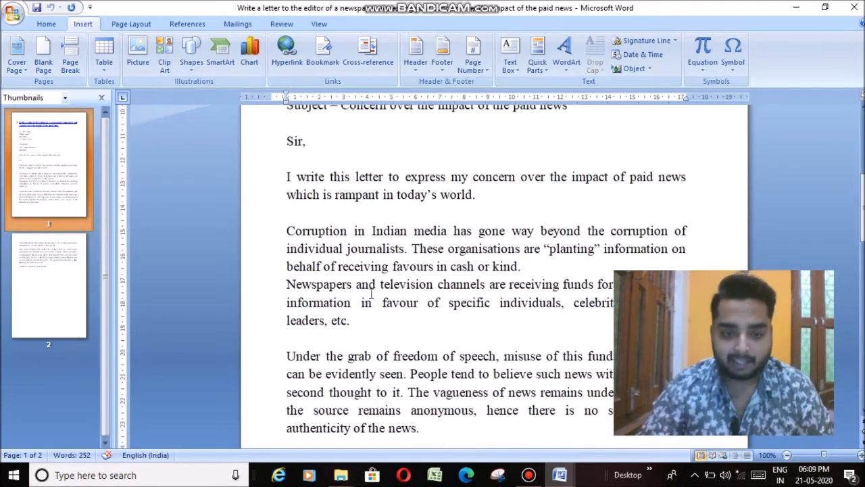
{"action": "scroll", "coordinate": [341, 343], "scroll_direction": "down", "scroll_amount": 3}
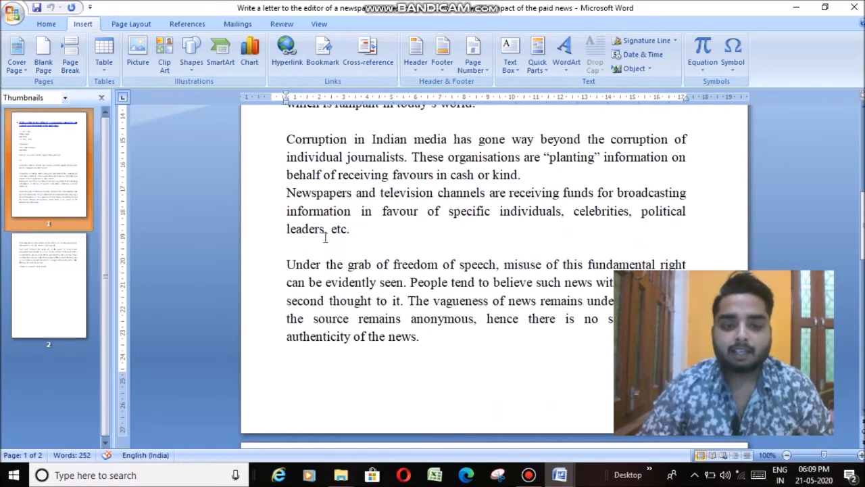
{"action": "left_click", "coordinate": [352, 232]}
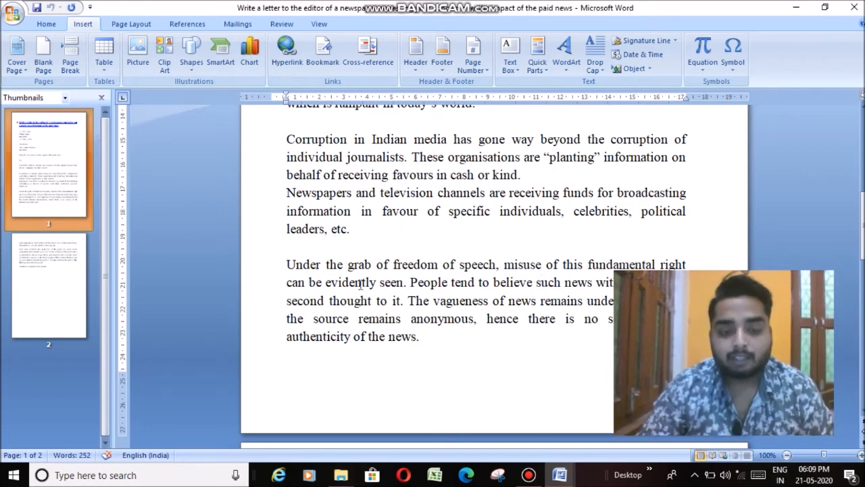
{"action": "scroll", "coordinate": [361, 283], "scroll_direction": "up", "scroll_amount": 2}
{"action": "scroll", "coordinate": [368, 328], "scroll_direction": "down", "scroll_amount": 1}
{"action": "scroll", "coordinate": [368, 327], "scroll_direction": "down", "scroll_amount": 1}
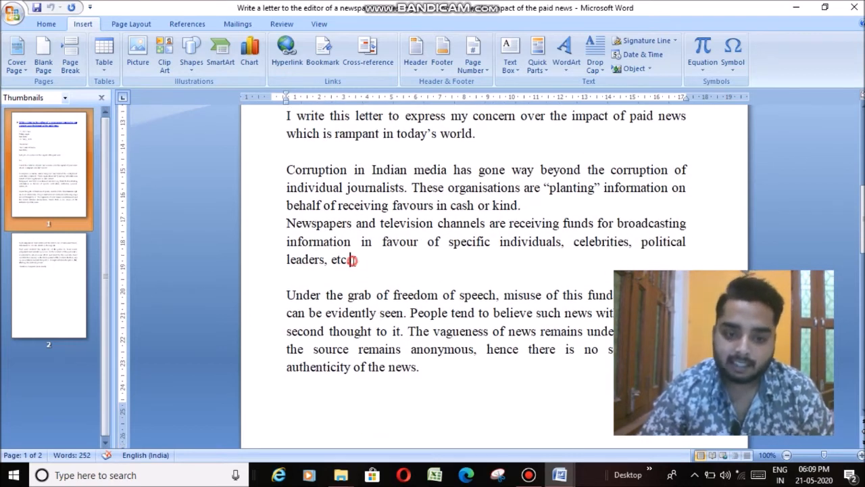
{"action": "left_click", "coordinate": [316, 276]}
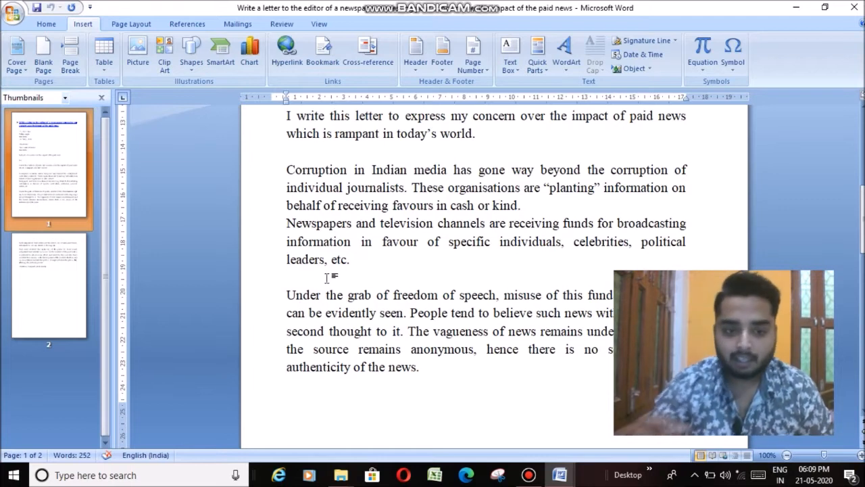
{"action": "left_click", "coordinate": [71, 65]}
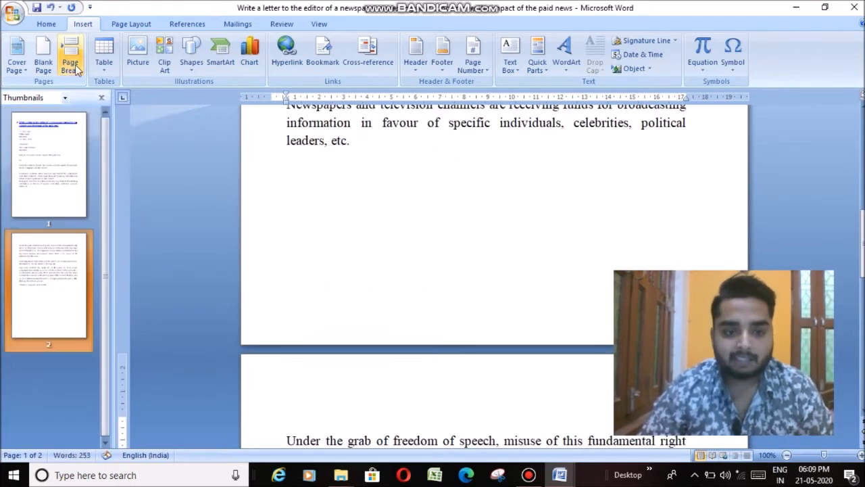
- Examine the text on both sides of the page break and the second page down to the letter's last line
{"action": "scroll", "coordinate": [386, 342], "scroll_direction": "down", "scroll_amount": 3}
{"action": "scroll", "coordinate": [369, 334], "scroll_direction": "up", "scroll_amount": 5}
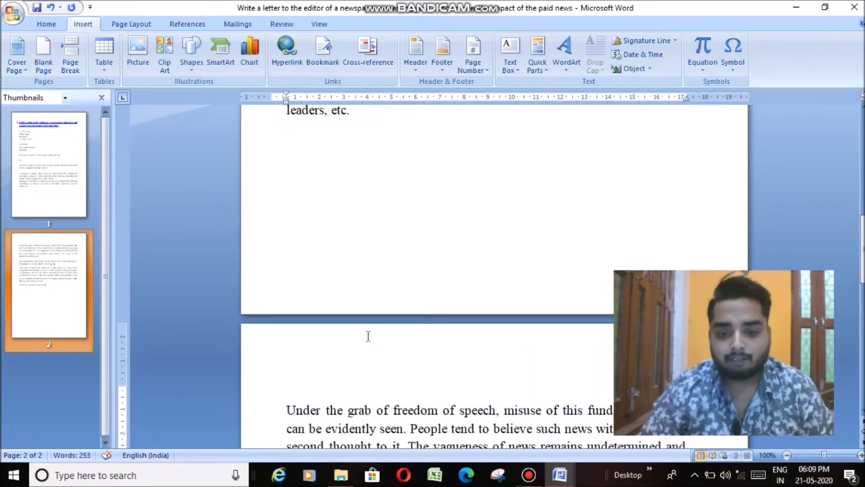
{"action": "scroll", "coordinate": [365, 334], "scroll_direction": "up", "scroll_amount": 4}
{"action": "scroll", "coordinate": [352, 323], "scroll_direction": "down", "scroll_amount": 10}
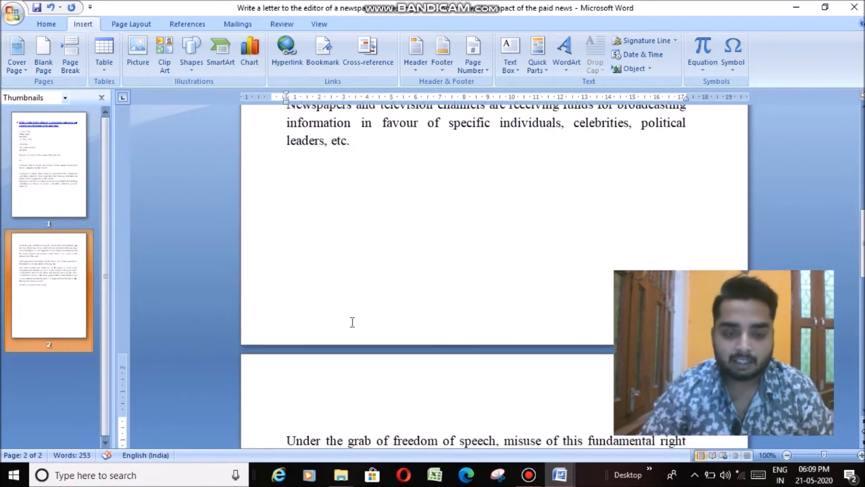
{"action": "scroll", "coordinate": [352, 329], "scroll_direction": "down", "scroll_amount": 1}
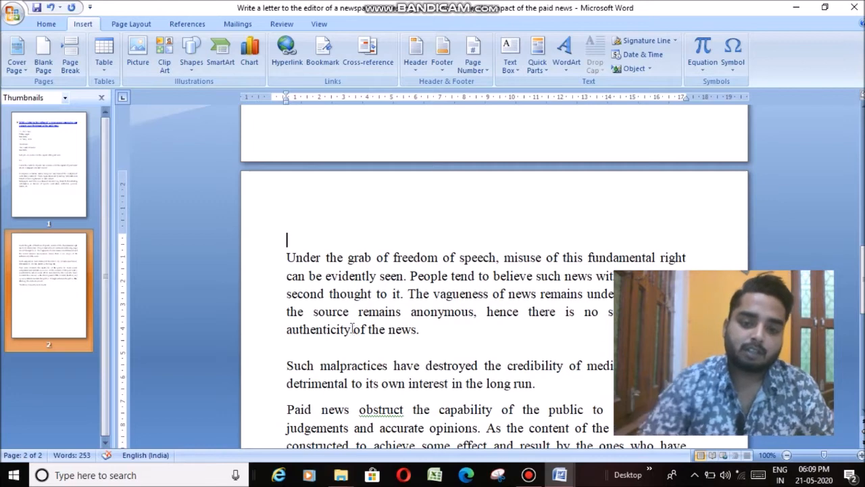
{"action": "scroll", "coordinate": [370, 319], "scroll_direction": "down", "scroll_amount": 1}
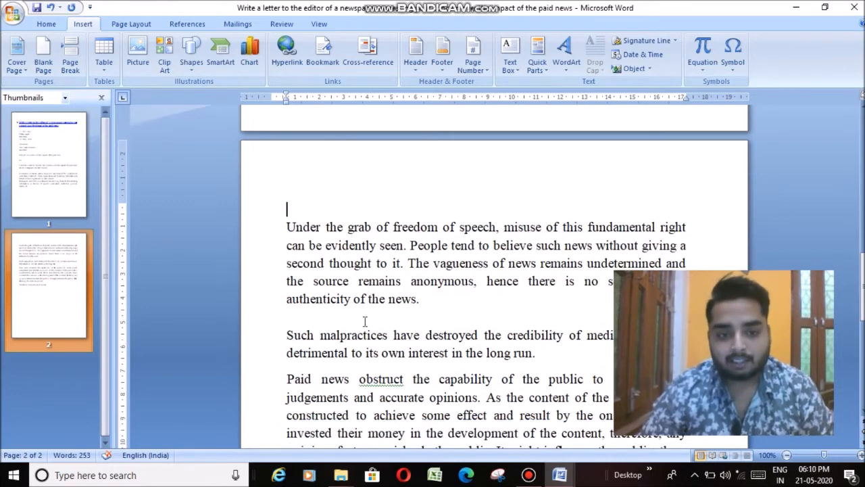
{"action": "scroll", "coordinate": [365, 321], "scroll_direction": "down", "scroll_amount": 2}
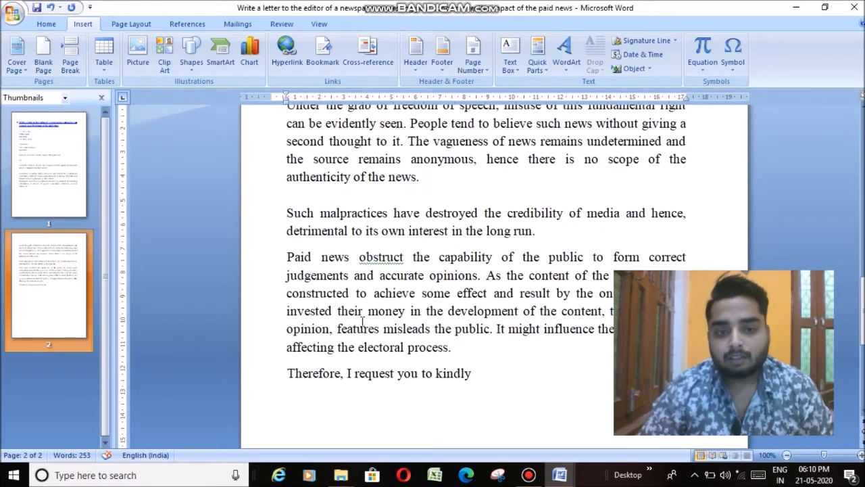
{"action": "scroll", "coordinate": [362, 321], "scroll_direction": "down", "scroll_amount": 1}
{"action": "scroll", "coordinate": [360, 323], "scroll_direction": "down", "scroll_amount": 1}
- Review the first page of the letter, from the heading to the paragraph before the page break
{"action": "scroll", "coordinate": [359, 324], "scroll_direction": "up", "scroll_amount": 6}
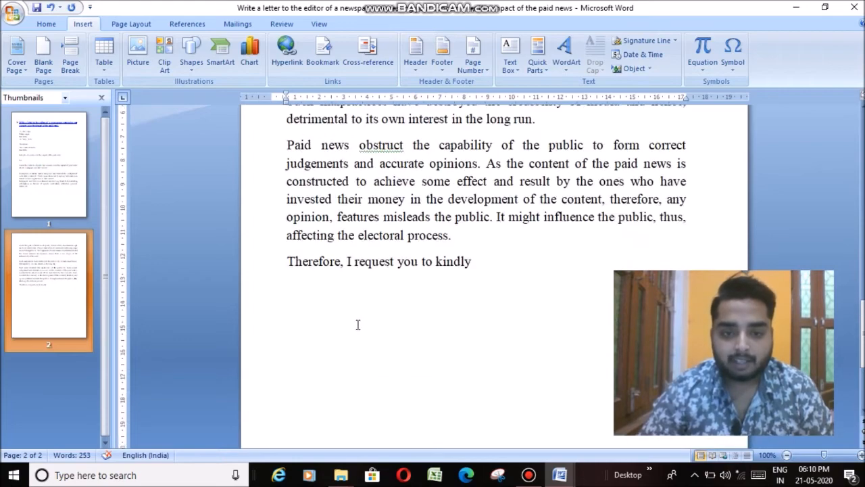
{"action": "scroll", "coordinate": [358, 324], "scroll_direction": "up", "scroll_amount": 3}
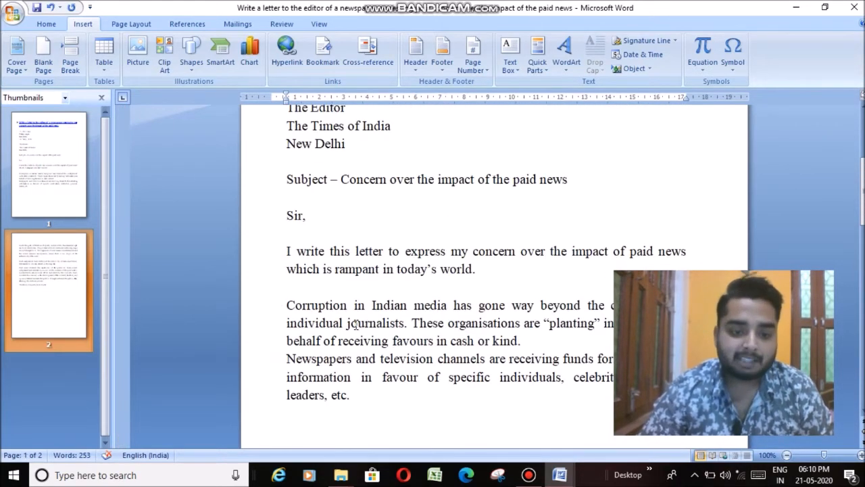
{"action": "scroll", "coordinate": [356, 325], "scroll_direction": "down", "scroll_amount": 1}
{"action": "scroll", "coordinate": [356, 324], "scroll_direction": "up", "scroll_amount": 2}
{"action": "scroll", "coordinate": [356, 325], "scroll_direction": "down", "scroll_amount": 1}
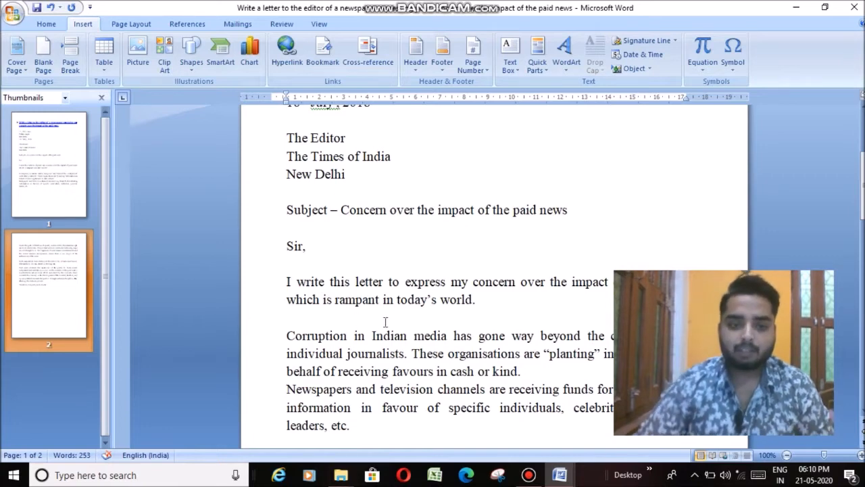
{"action": "scroll", "coordinate": [383, 322], "scroll_direction": "up", "scroll_amount": 1}
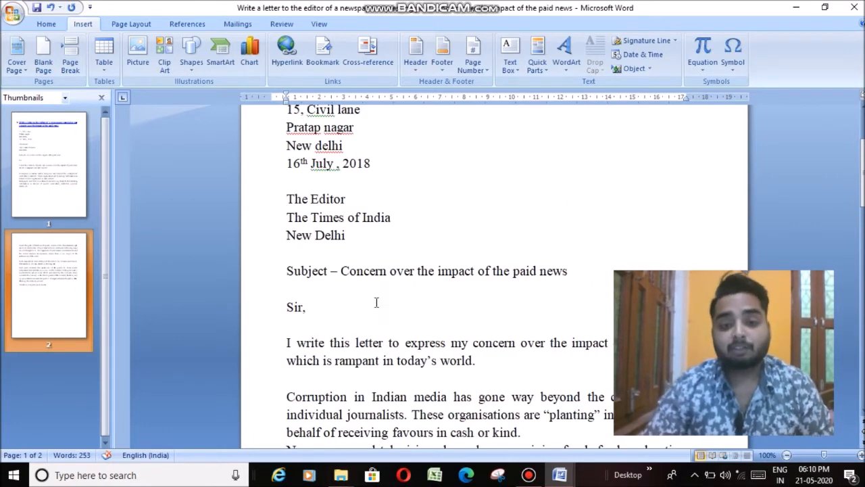
{"action": "scroll", "coordinate": [376, 303], "scroll_direction": "up", "scroll_amount": 2}
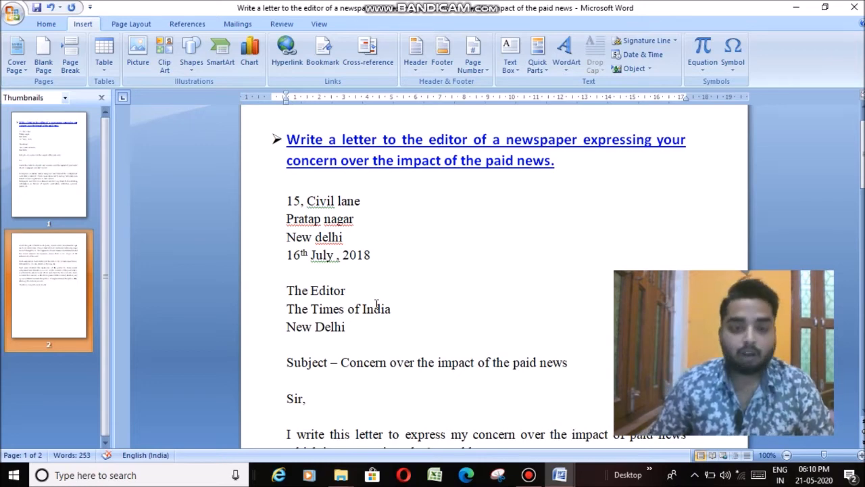
{"action": "scroll", "coordinate": [489, 237], "scroll_direction": "down", "scroll_amount": 4}
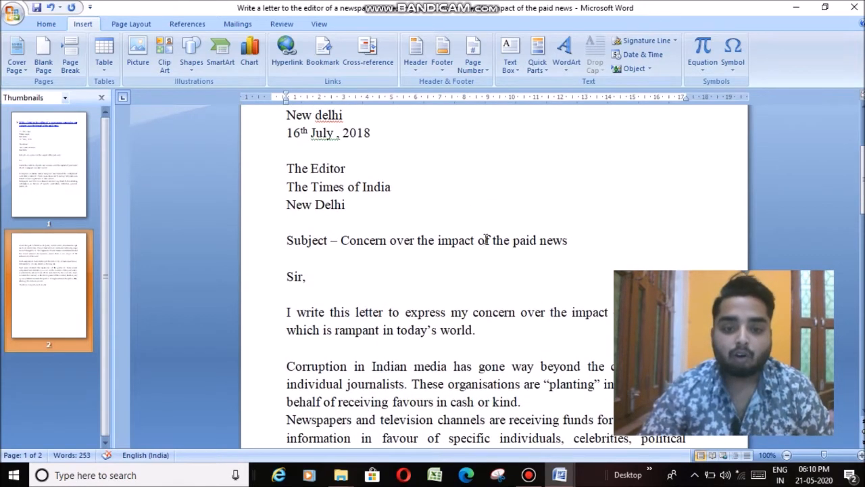
{"action": "scroll", "coordinate": [460, 253], "scroll_direction": "up", "scroll_amount": 5}
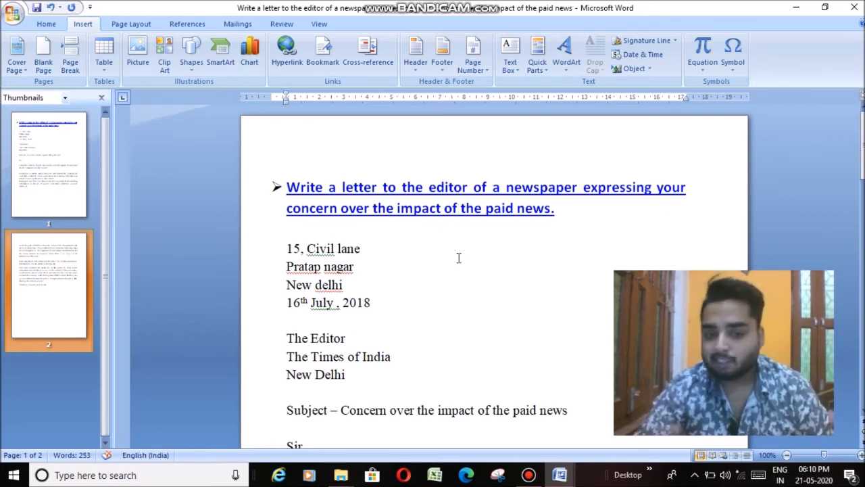
{"action": "scroll", "coordinate": [440, 269], "scroll_direction": "down", "scroll_amount": 8}
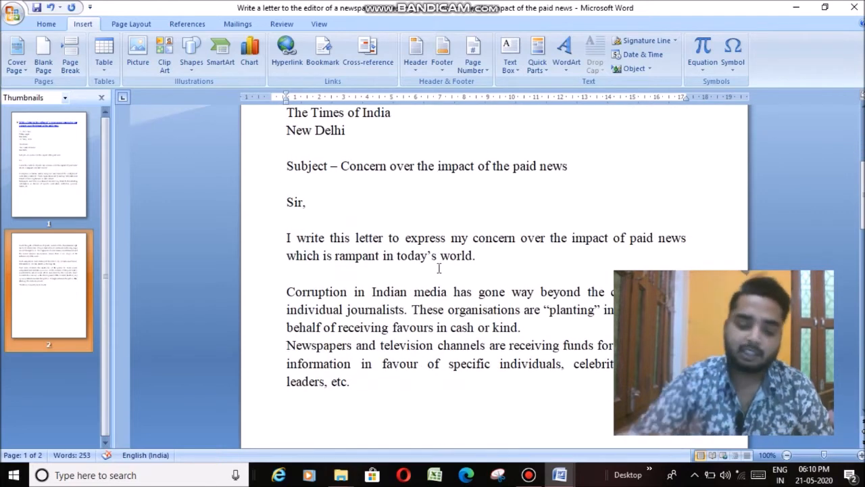
{"action": "scroll", "coordinate": [372, 280], "scroll_direction": "down", "scroll_amount": 2}
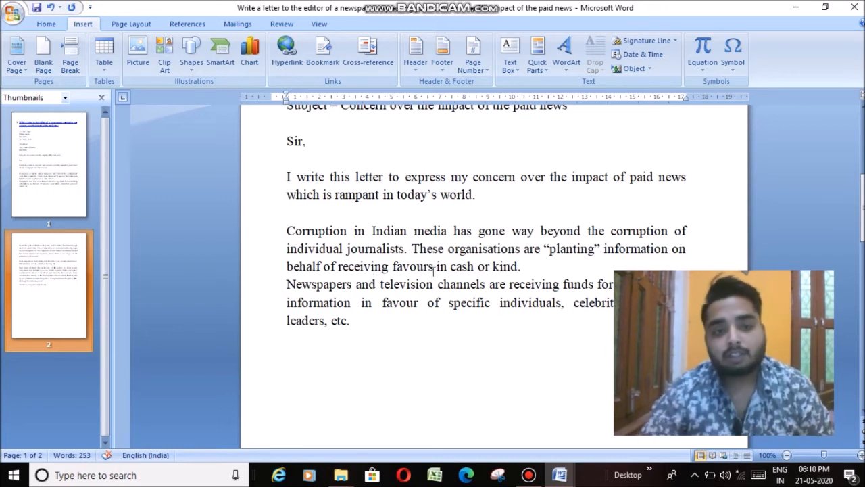
{"action": "scroll", "coordinate": [441, 238], "scroll_direction": "up", "scroll_amount": 4}
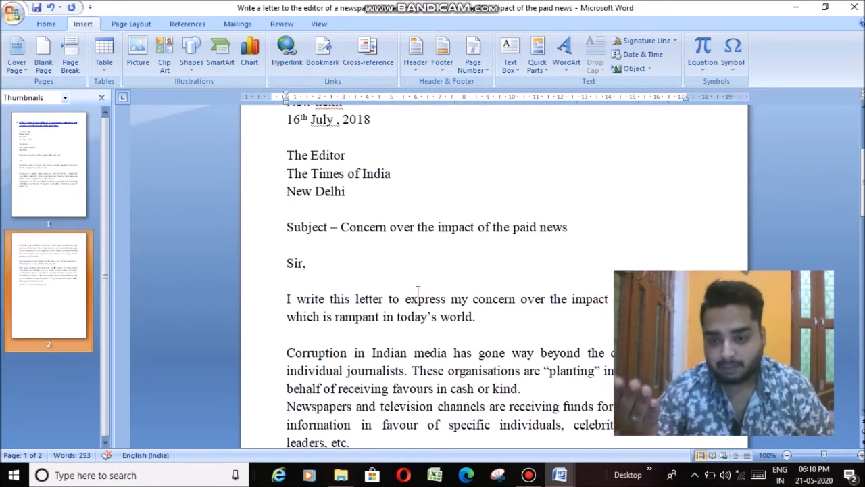
{"action": "scroll", "coordinate": [415, 291], "scroll_direction": "up", "scroll_amount": 2}
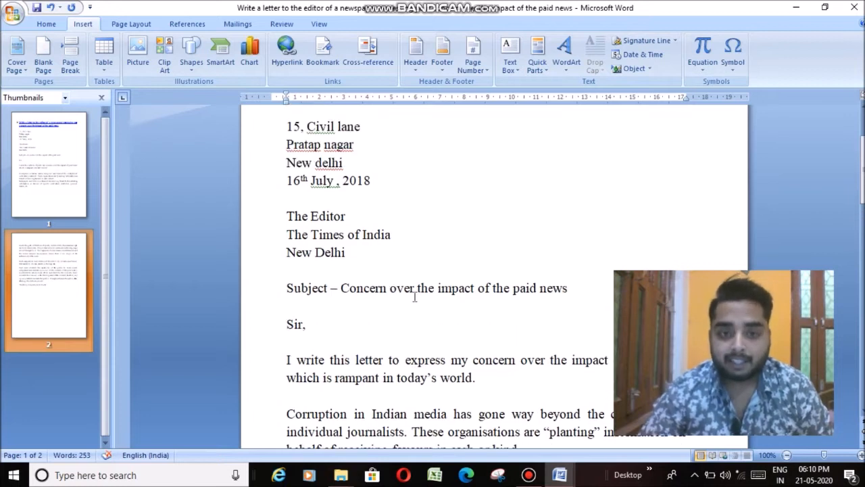
{"action": "scroll", "coordinate": [409, 304], "scroll_direction": "up", "scroll_amount": 4}
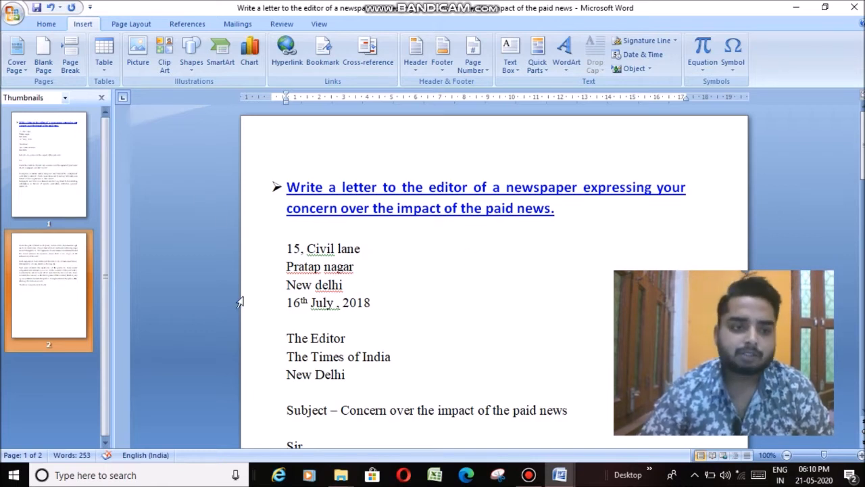
{"action": "scroll", "coordinate": [382, 283], "scroll_direction": "down", "scroll_amount": 1}
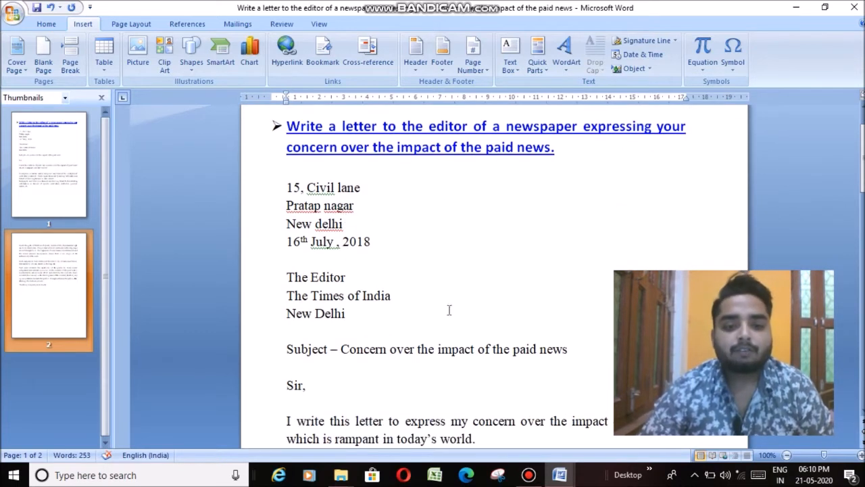
{"action": "scroll", "coordinate": [460, 355], "scroll_direction": "down", "scroll_amount": 1}
{"action": "left_click", "coordinate": [461, 343]}
{"action": "scroll", "coordinate": [351, 291], "scroll_direction": "up", "scroll_amount": 2}
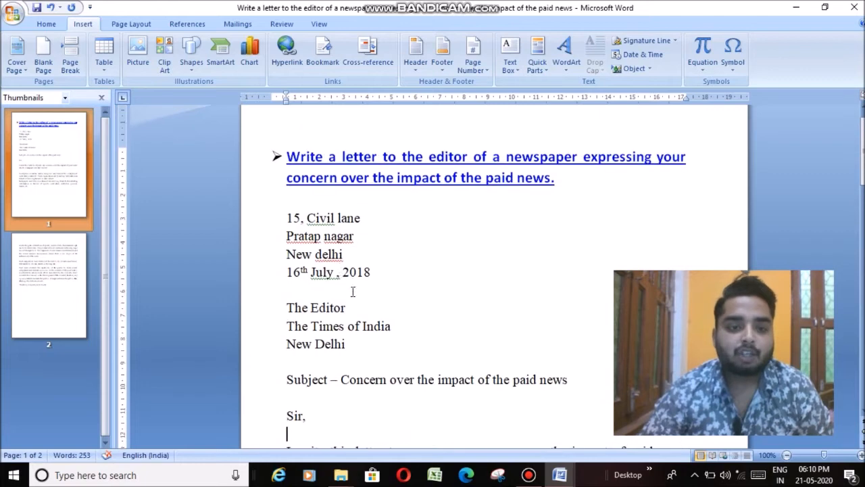
{"action": "scroll", "coordinate": [411, 334], "scroll_direction": "down", "scroll_amount": 3}
{"action": "left_click", "coordinate": [505, 349]}
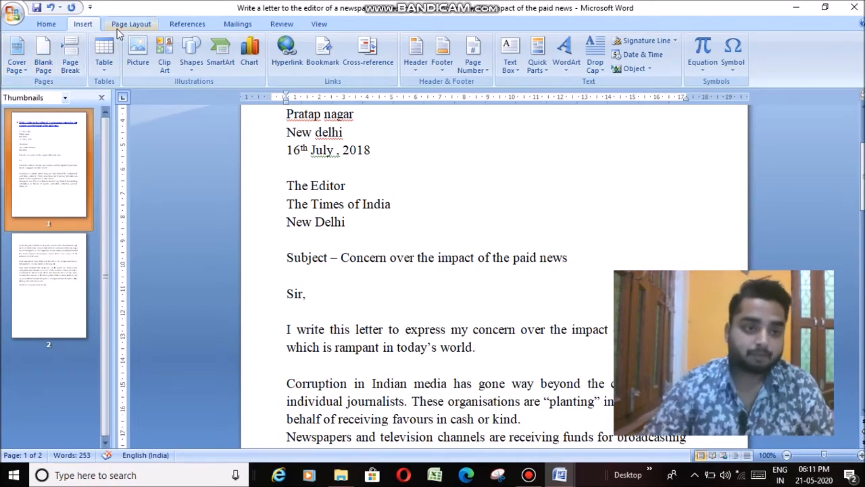
{"action": "left_click", "coordinate": [56, 26]}
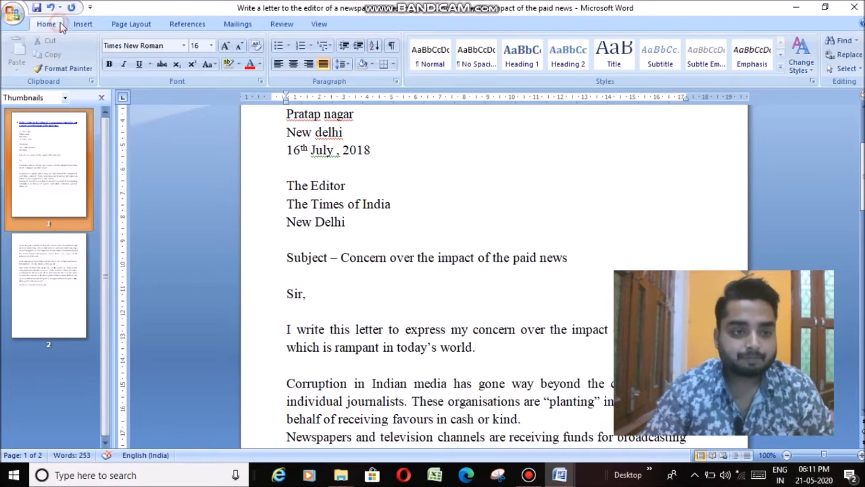
{"action": "left_click", "coordinate": [85, 25]}
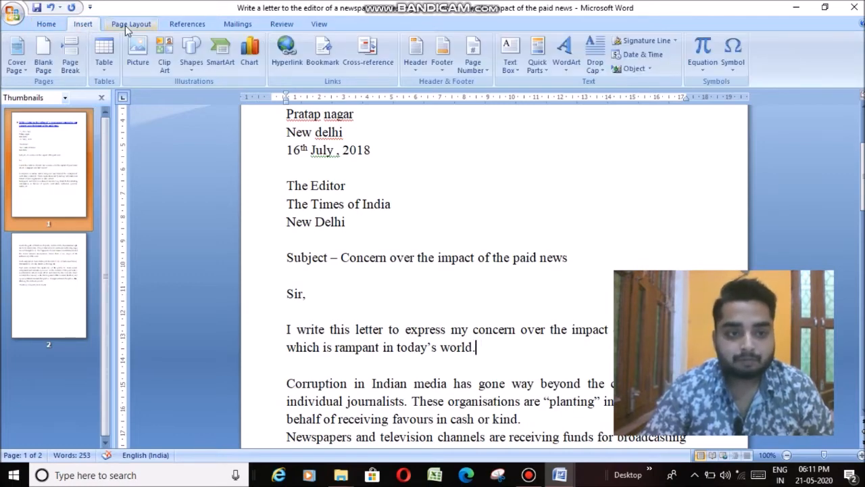
{"action": "left_click", "coordinate": [131, 25]}
{"action": "left_click", "coordinate": [84, 25]}
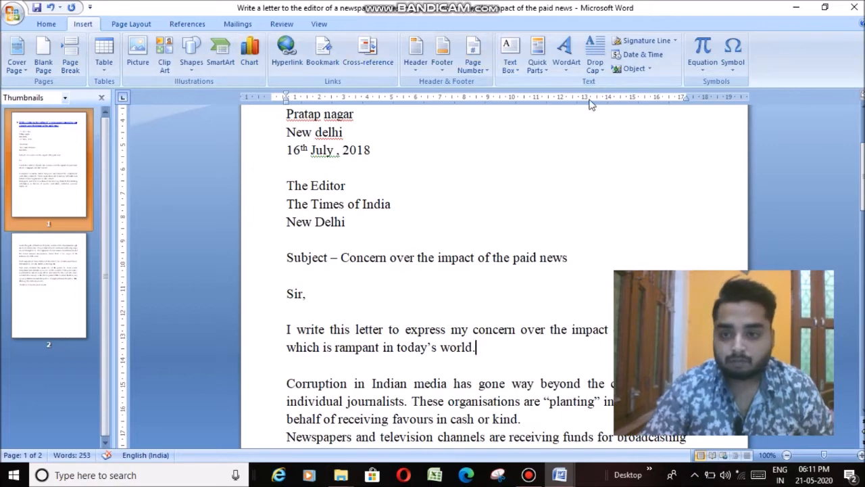
{"action": "left_click", "coordinate": [529, 474]}
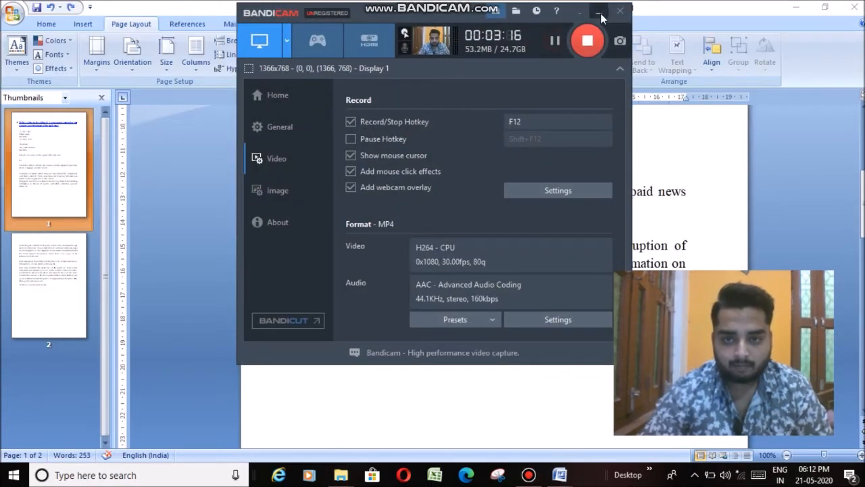
{"action": "left_click", "coordinate": [600, 13]}
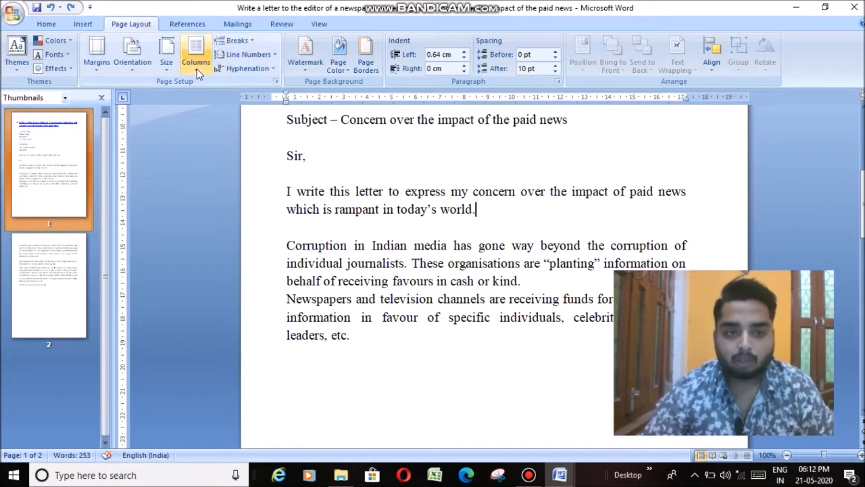
- Lay out the whole letter in two columns
{"action": "left_click", "coordinate": [243, 42]}
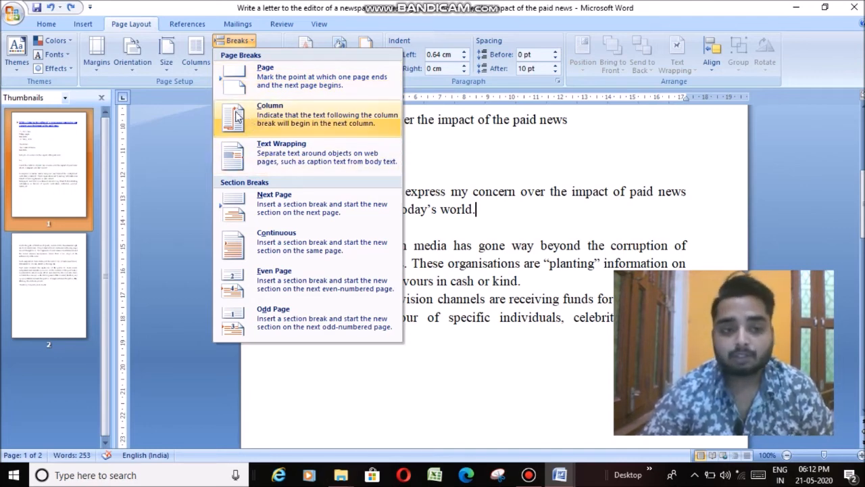
{"action": "left_click", "coordinate": [200, 73]}
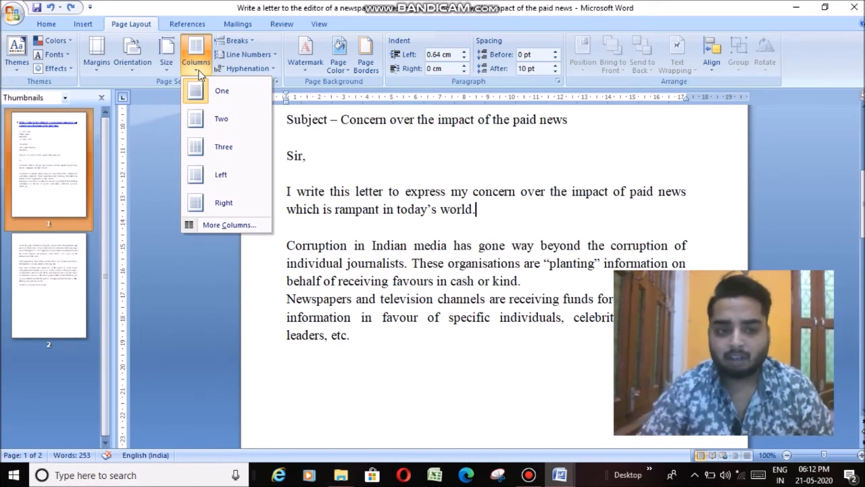
{"action": "left_click", "coordinate": [208, 123]}
{"action": "scroll", "coordinate": [396, 299], "scroll_direction": "up", "scroll_amount": 10}
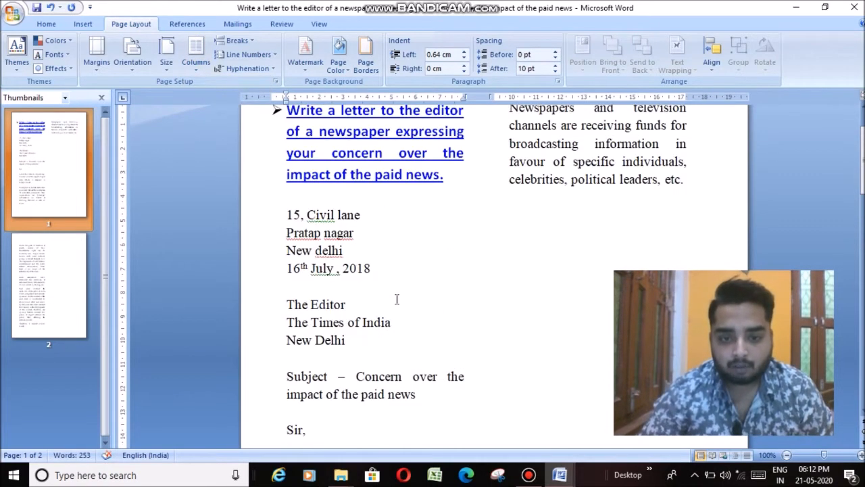
{"action": "scroll", "coordinate": [396, 298], "scroll_direction": "down", "scroll_amount": 10}
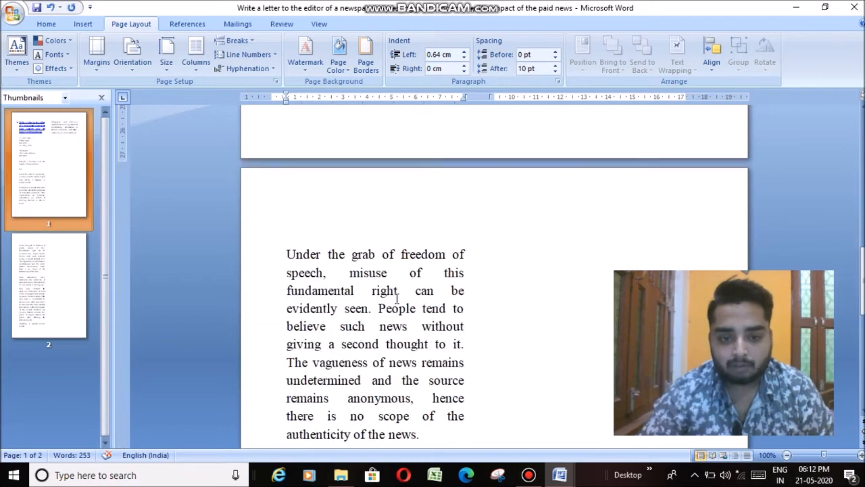
{"action": "scroll", "coordinate": [396, 299], "scroll_direction": "up", "scroll_amount": 3}
{"action": "scroll", "coordinate": [394, 298], "scroll_direction": "up", "scroll_amount": 2}
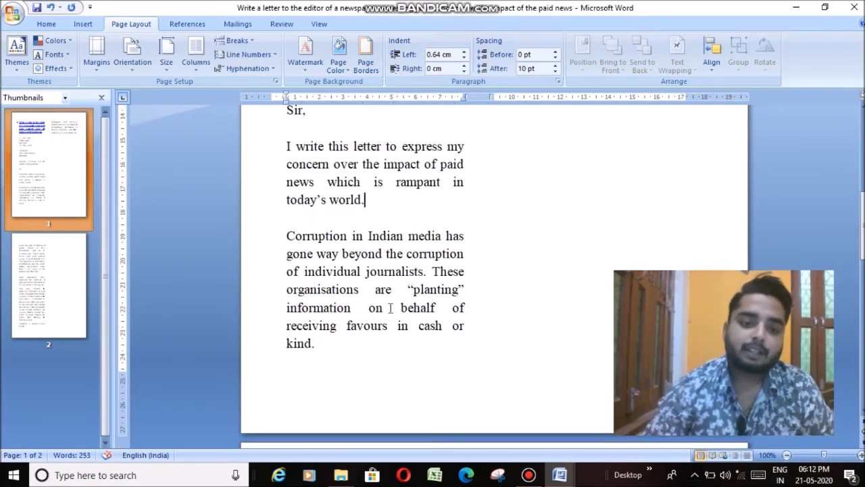
- Insert a column break on the empty line before the paragraph beginning "Corruption in Indian media"
{"action": "left_click", "coordinate": [371, 202]}
{"action": "left_click", "coordinate": [345, 217]}
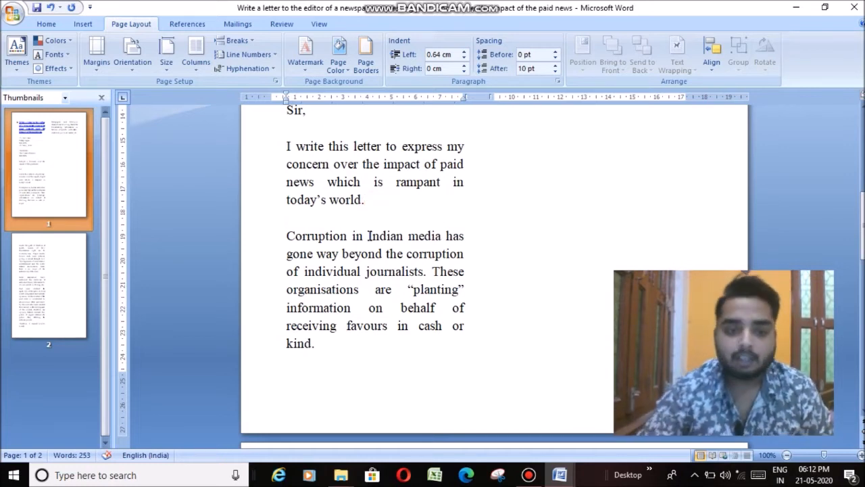
{"action": "scroll", "coordinate": [369, 236], "scroll_direction": "up", "scroll_amount": 6}
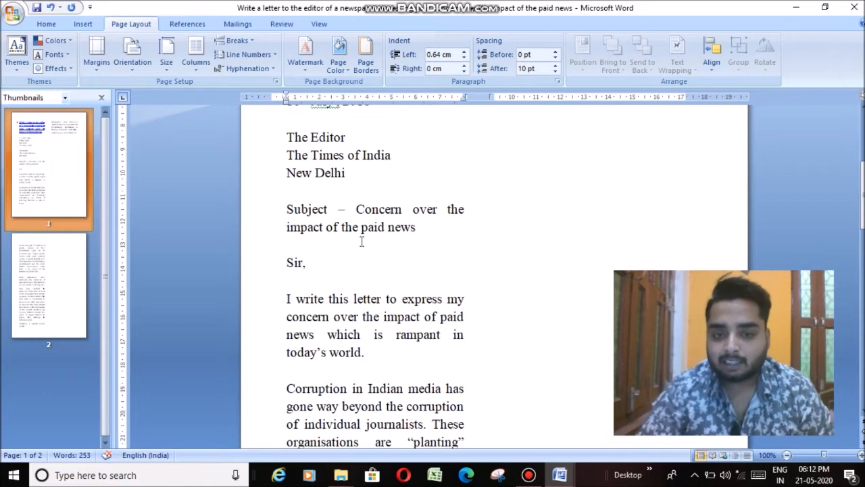
{"action": "scroll", "coordinate": [359, 248], "scroll_direction": "down", "scroll_amount": 4}
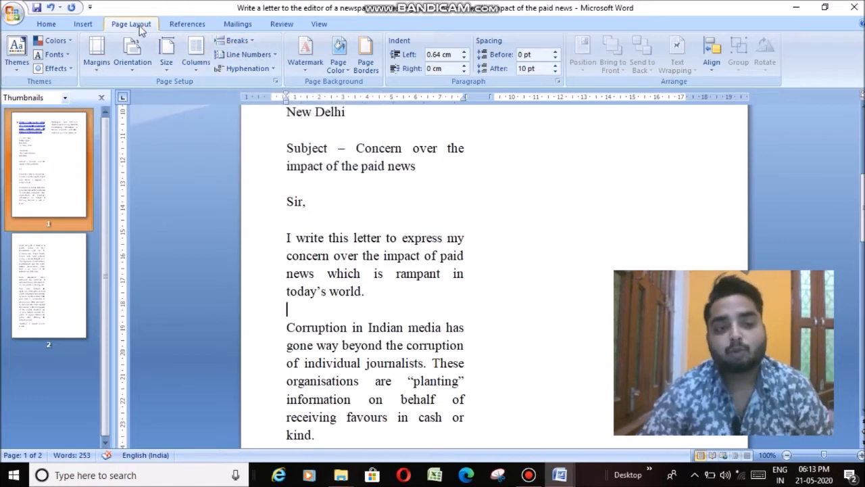
{"action": "left_click", "coordinate": [249, 44]}
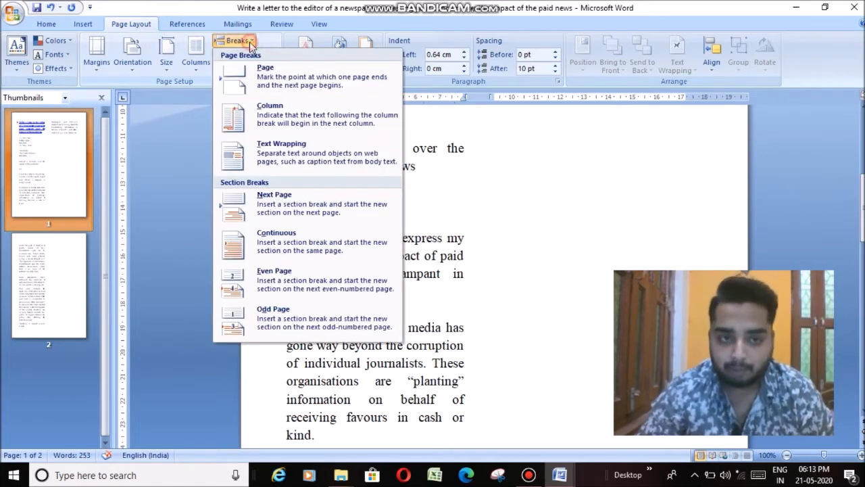
{"action": "left_click", "coordinate": [261, 117]}
- Examine how the letter's text is divided between the two columns on the first page
{"action": "scroll", "coordinate": [365, 267], "scroll_direction": "down", "scroll_amount": 3}
{"action": "scroll", "coordinate": [301, 355], "scroll_direction": "down", "scroll_amount": 5}
{"action": "scroll", "coordinate": [307, 349], "scroll_direction": "up", "scroll_amount": 6}
{"action": "scroll", "coordinate": [405, 304], "scroll_direction": "up", "scroll_amount": 1}
{"action": "scroll", "coordinate": [388, 338], "scroll_direction": "down", "scroll_amount": 6}
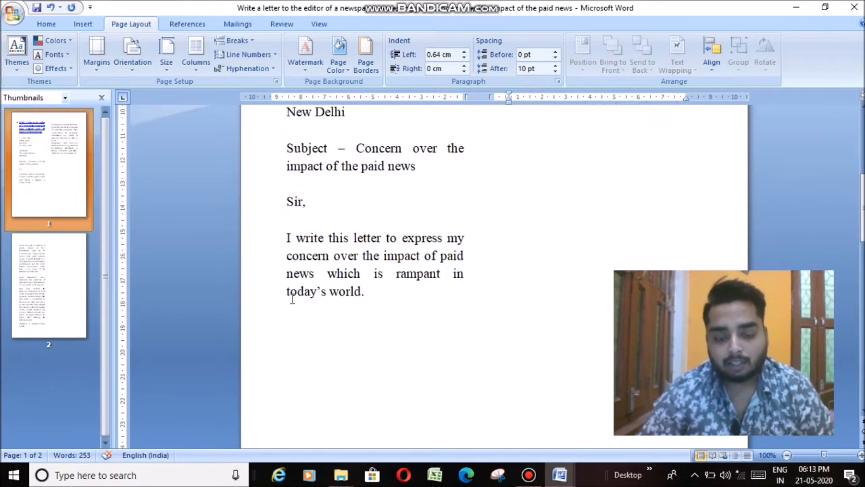
{"action": "scroll", "coordinate": [295, 310], "scroll_direction": "up", "scroll_amount": 2}
{"action": "scroll", "coordinate": [299, 358], "scroll_direction": "down", "scroll_amount": 2}
{"action": "scroll", "coordinate": [302, 345], "scroll_direction": "up", "scroll_amount": 4}
{"action": "scroll", "coordinate": [409, 251], "scroll_direction": "up", "scroll_amount": 3}
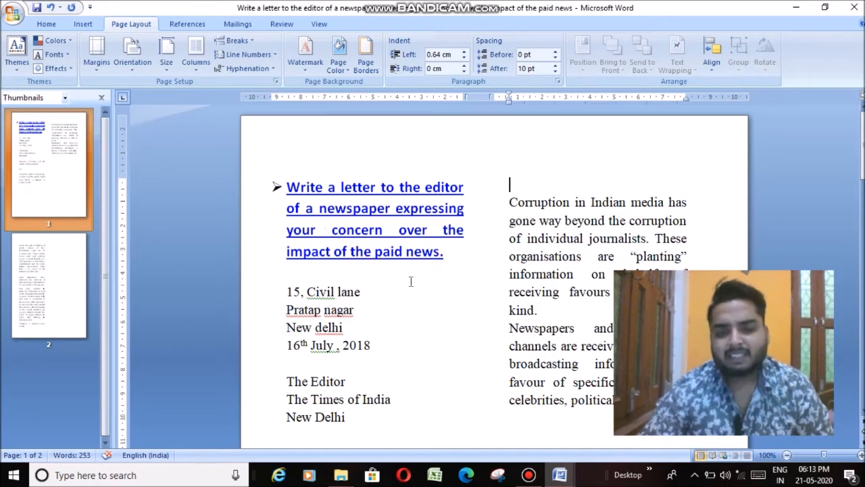
{"action": "scroll", "coordinate": [400, 281], "scroll_direction": "down", "scroll_amount": 3}
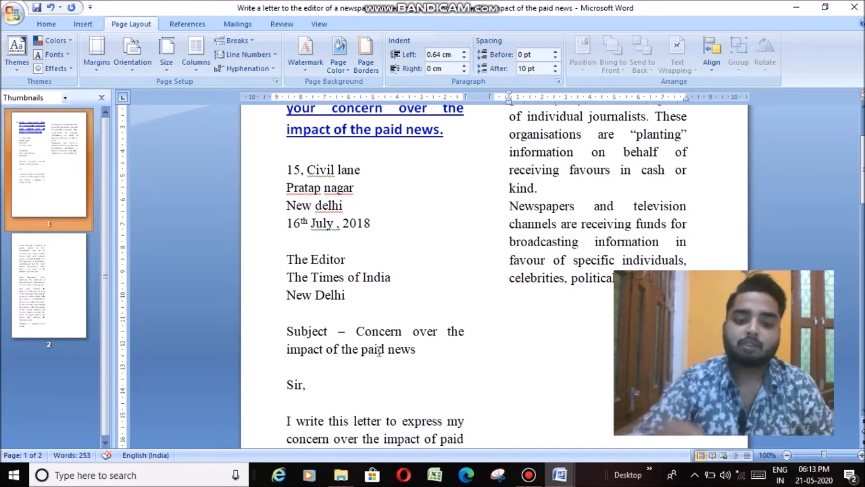
{"action": "scroll", "coordinate": [499, 300], "scroll_direction": "down", "scroll_amount": 2}
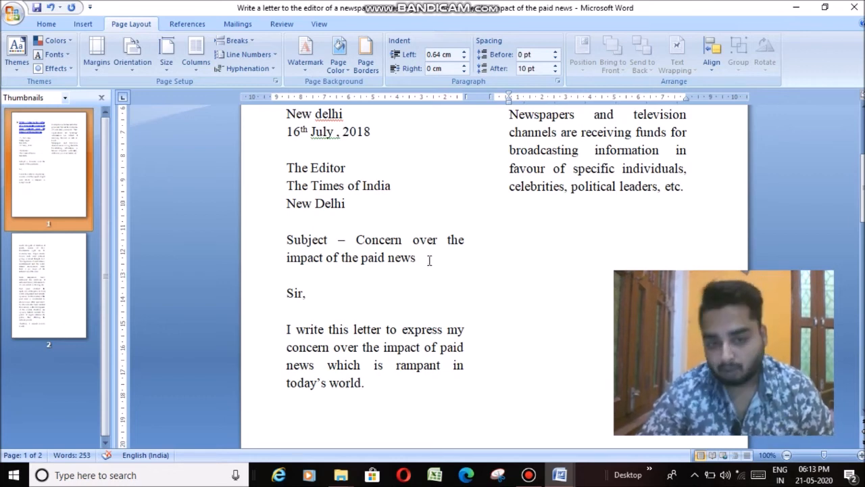
- Add the filler text "nkjnm" at the end of the letter's subject line, after "paid news"
{"action": "left_click", "coordinate": [428, 259]}
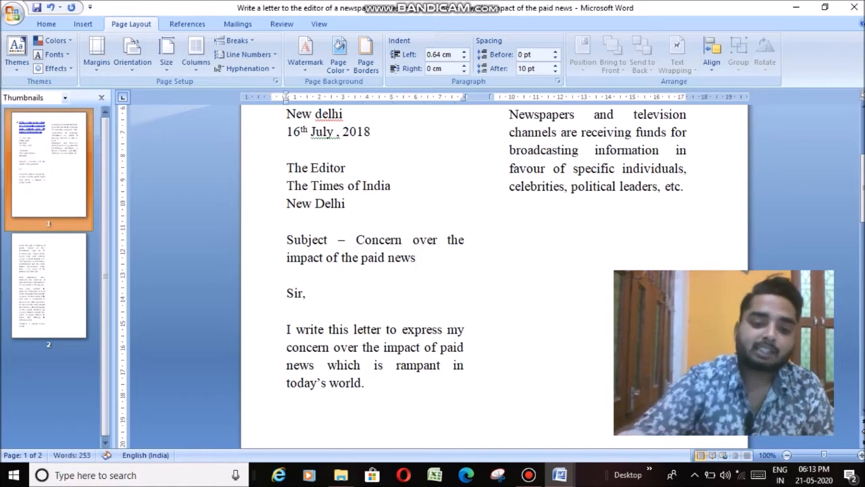
{"action": "type", "text": "nkjnkjhkj"}
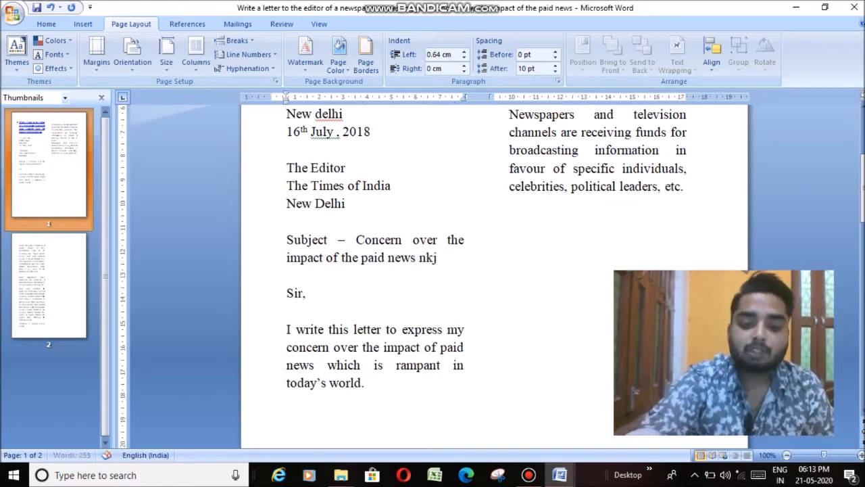
{"action": "key", "text": "BackSpace"}
{"action": "key", "text": "BackSpace"}
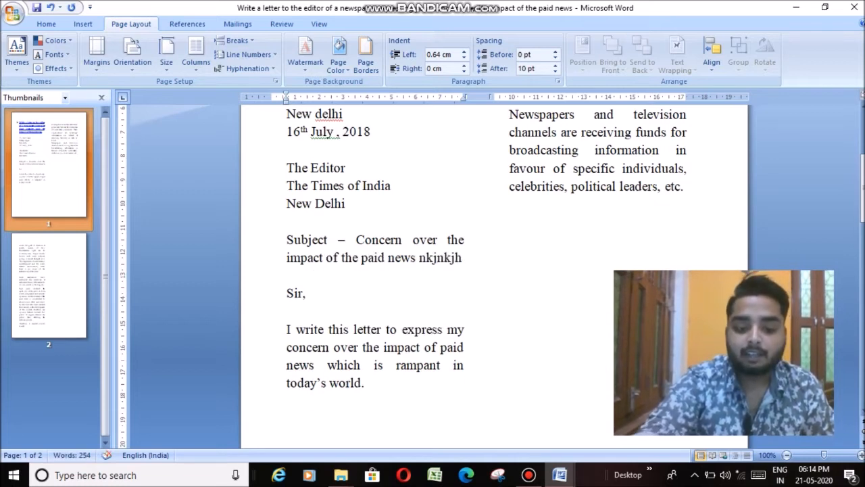
{"action": "type", "text": "bn"}
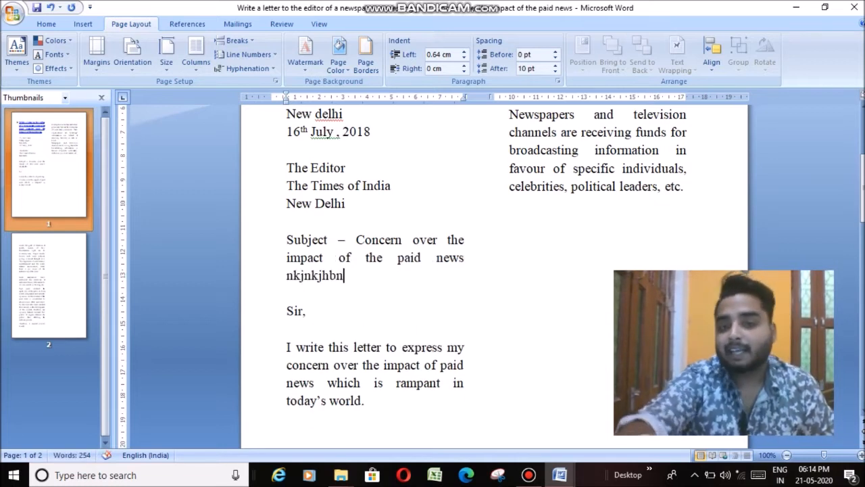
{"action": "key", "text": "BackSpace"}
{"action": "key", "text": "BackSpace"}
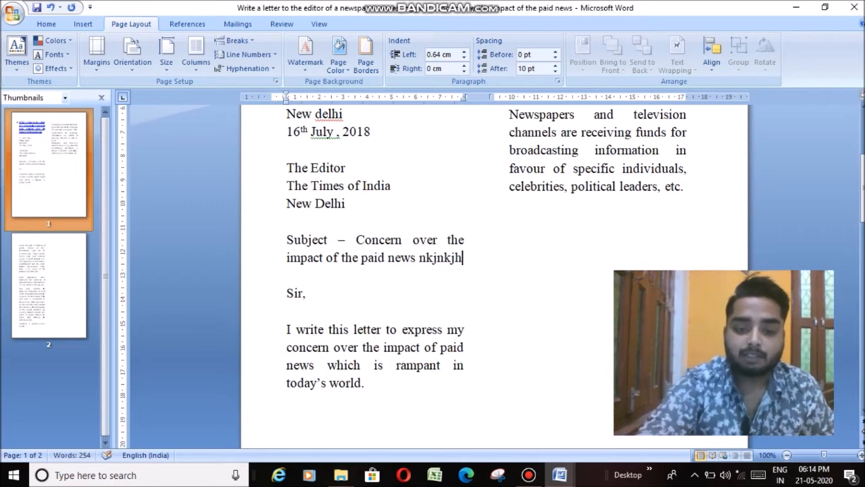
{"action": "key", "text": "BackSpace"}
{"action": "key", "text": "BackSpace"}
{"action": "key", "text": "BackSpace"}
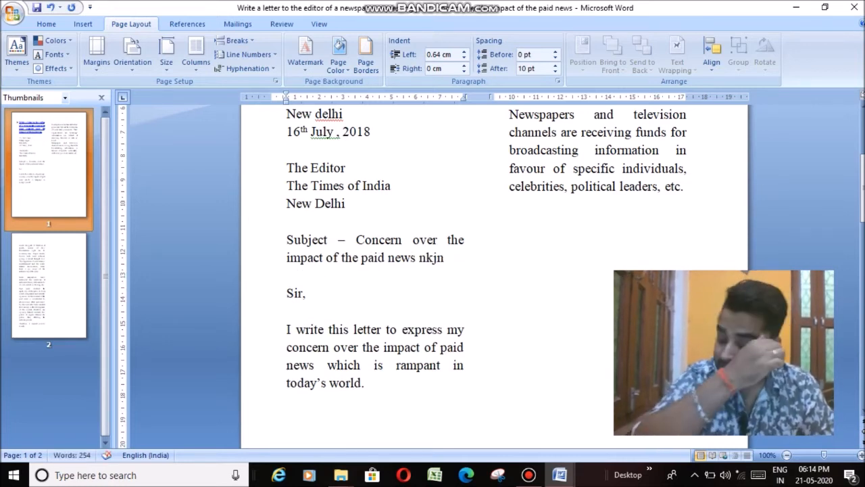
{"action": "type", "text": "mbb"}
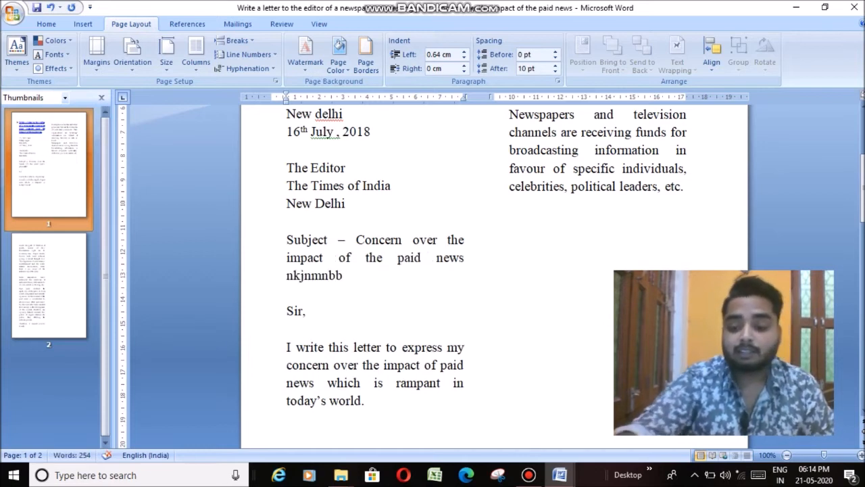
{"action": "key", "text": "BackSpace"}
{"action": "key", "text": "BackSpace"}
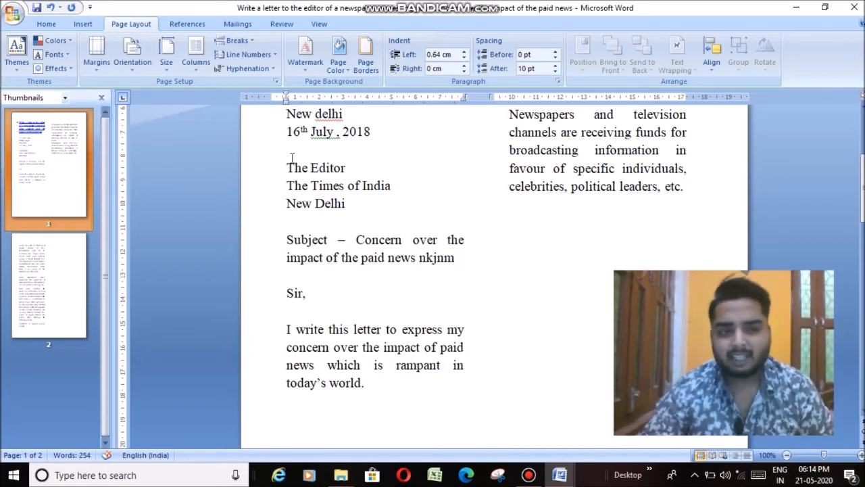
{"action": "left_click", "coordinate": [54, 25]}
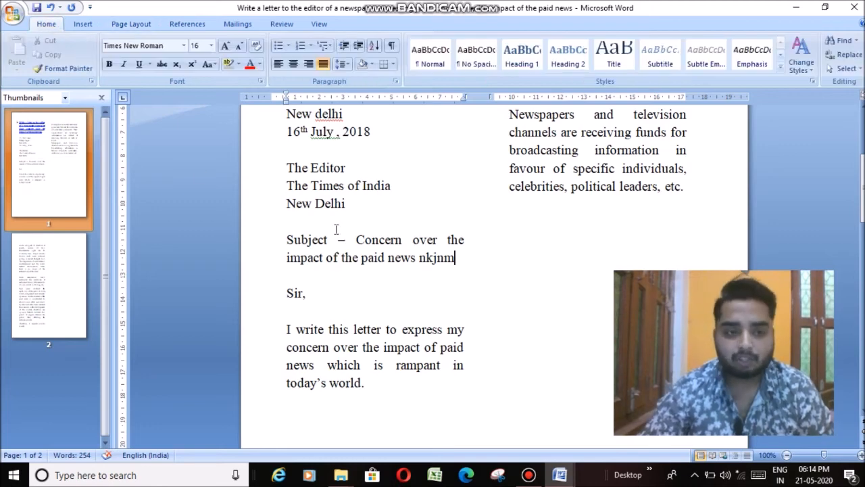
{"action": "scroll", "coordinate": [350, 264], "scroll_direction": "up", "scroll_amount": 5}
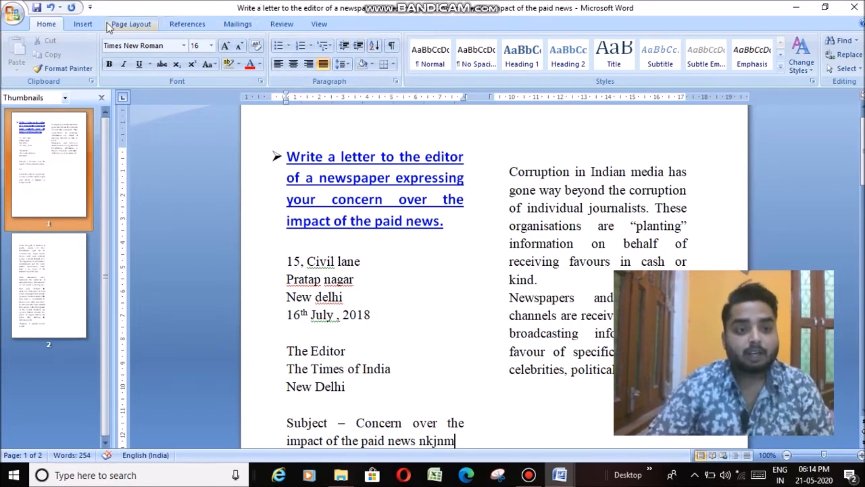
{"action": "left_click", "coordinate": [110, 25]}
{"action": "left_click", "coordinate": [238, 41]}
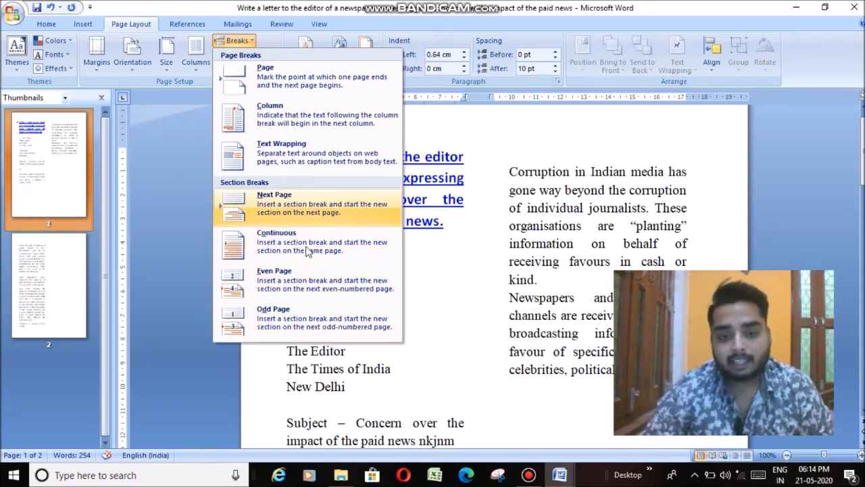
{"action": "left_click", "coordinate": [379, 404]}
- Insert a Next Page section break on the empty line between "Sir," and the paragraph beginning "I write this letter"
{"action": "scroll", "coordinate": [333, 415], "scroll_direction": "down", "scroll_amount": 2}
{"action": "scroll", "coordinate": [333, 415], "scroll_direction": "down", "scroll_amount": 1}
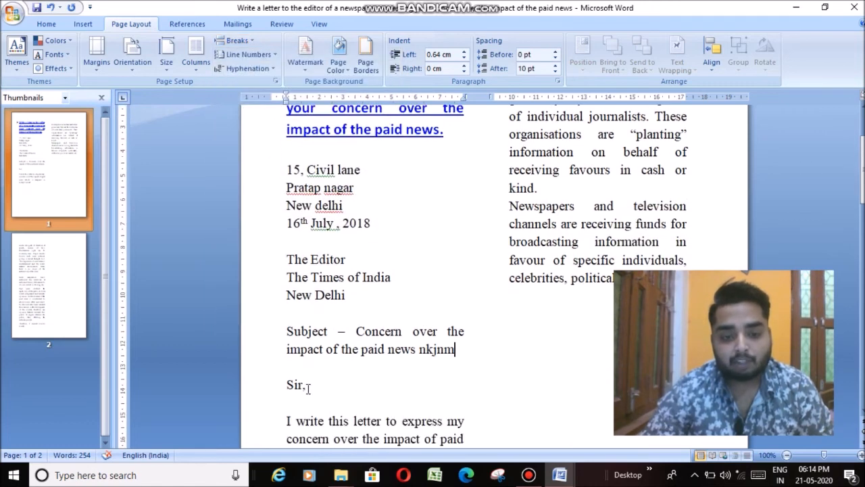
{"action": "left_click", "coordinate": [284, 415]}
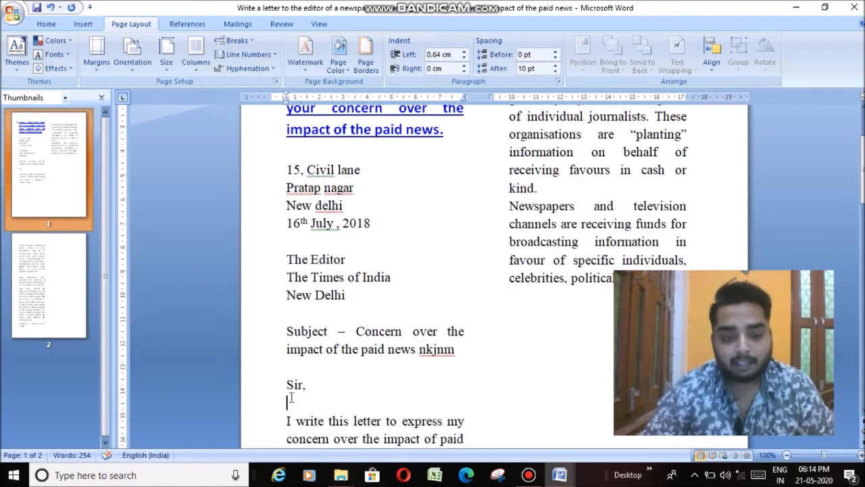
{"action": "scroll", "coordinate": [257, 170], "scroll_direction": "up", "scroll_amount": 2}
{"action": "left_click", "coordinate": [240, 41]}
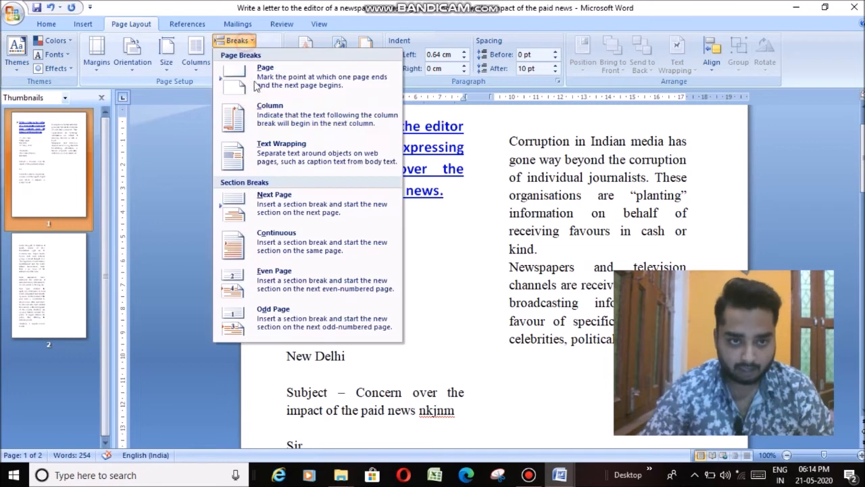
{"action": "left_click", "coordinate": [254, 215]}
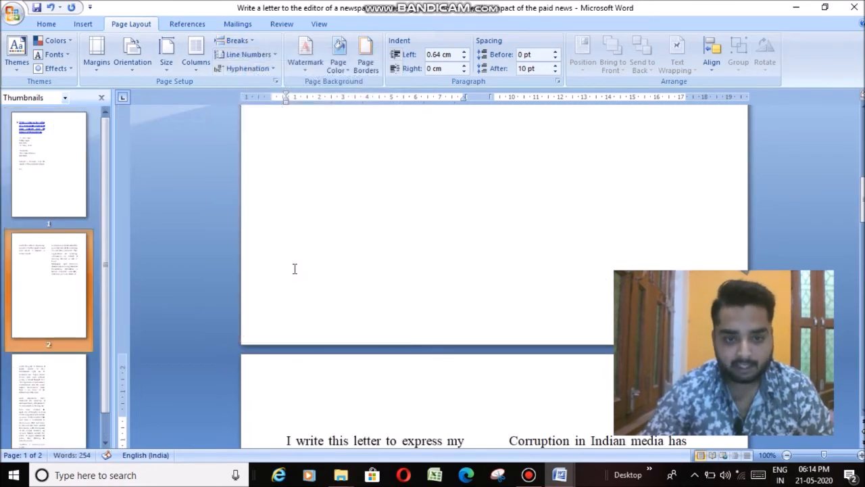
- Examine how the letter's text is split between the first and second pages
{"action": "scroll", "coordinate": [290, 260], "scroll_direction": "down", "scroll_amount": 8}
{"action": "scroll", "coordinate": [290, 260], "scroll_direction": "up", "scroll_amount": 8}
{"action": "scroll", "coordinate": [291, 256], "scroll_direction": "up", "scroll_amount": 10}
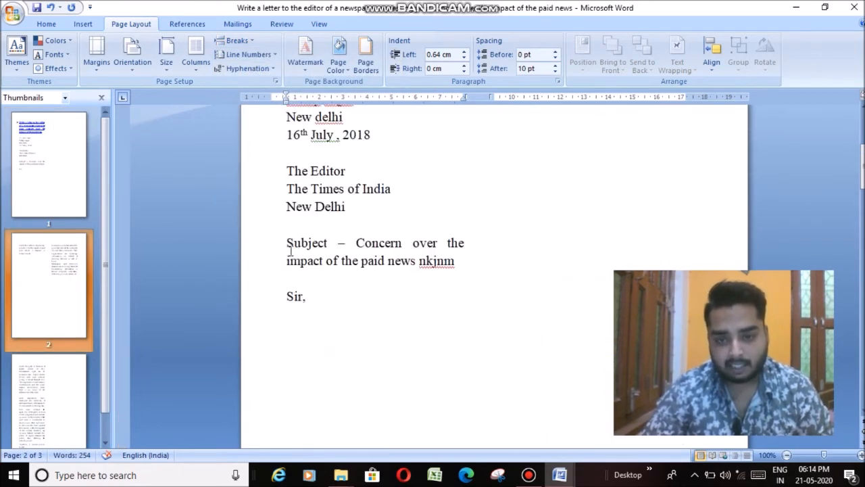
{"action": "scroll", "coordinate": [291, 267], "scroll_direction": "up", "scroll_amount": 1}
{"action": "scroll", "coordinate": [291, 266], "scroll_direction": "down", "scroll_amount": 10}
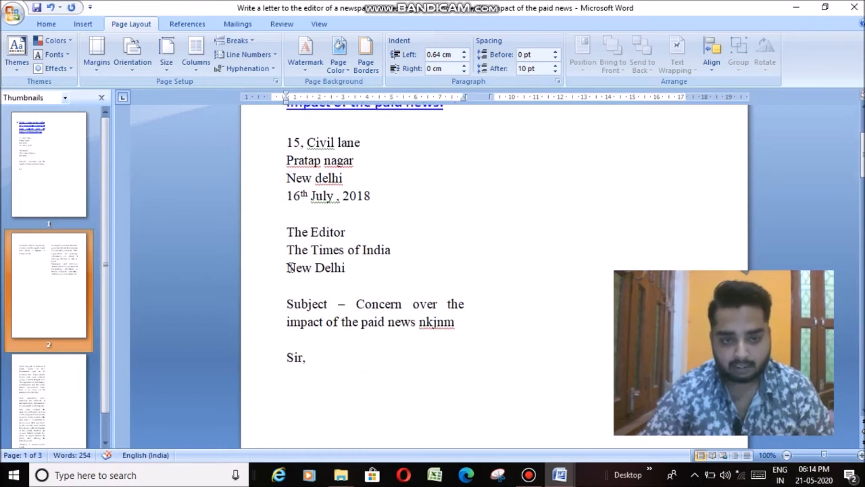
{"action": "scroll", "coordinate": [290, 267], "scroll_direction": "down", "scroll_amount": 1}
{"action": "scroll", "coordinate": [282, 244], "scroll_direction": "up", "scroll_amount": 1}
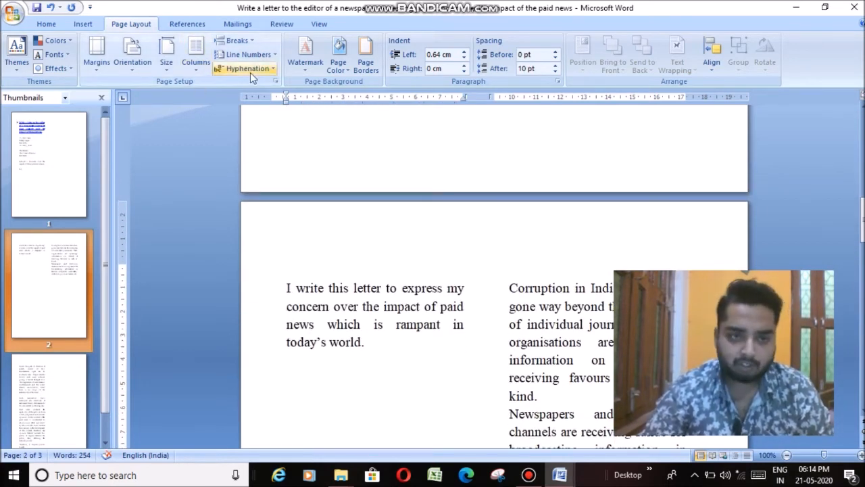
- Insert Continuous section breaks before the paragraph beginning "I write this letter" and on the empty line above the subject line
{"action": "left_click", "coordinate": [247, 43]}
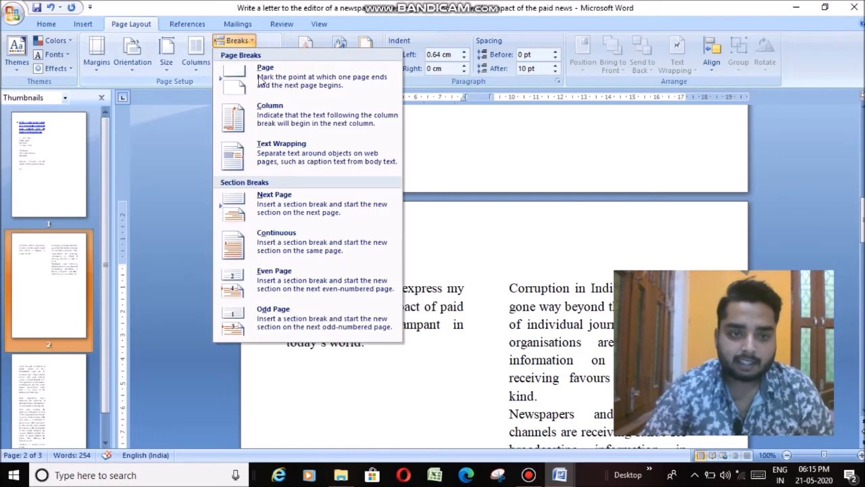
{"action": "left_click", "coordinate": [271, 246]}
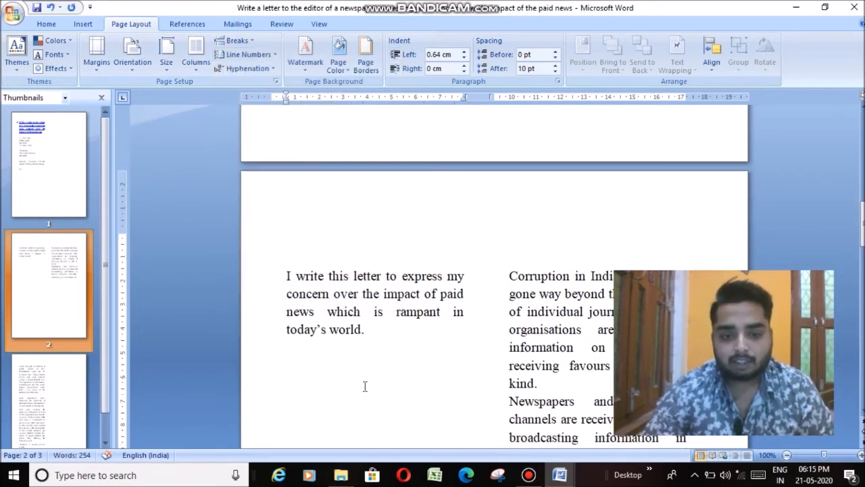
{"action": "scroll", "coordinate": [364, 386], "scroll_direction": "up", "scroll_amount": 10}
{"action": "left_click", "coordinate": [312, 298]}
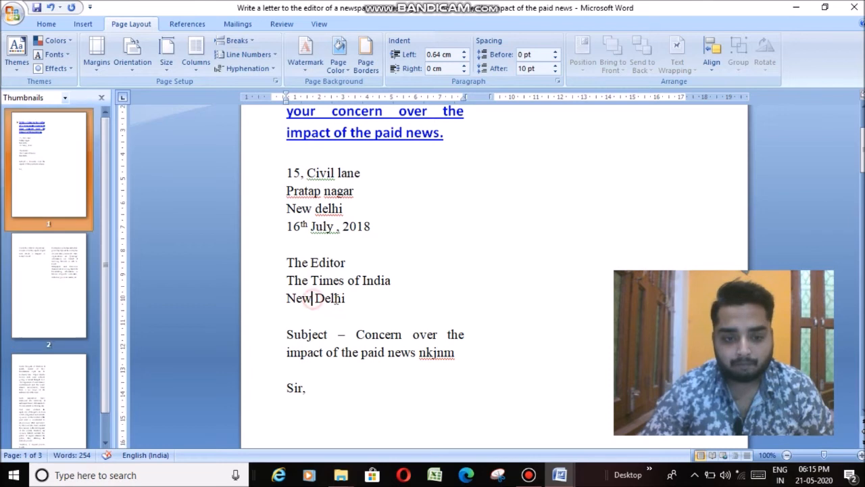
{"action": "left_click", "coordinate": [347, 298]}
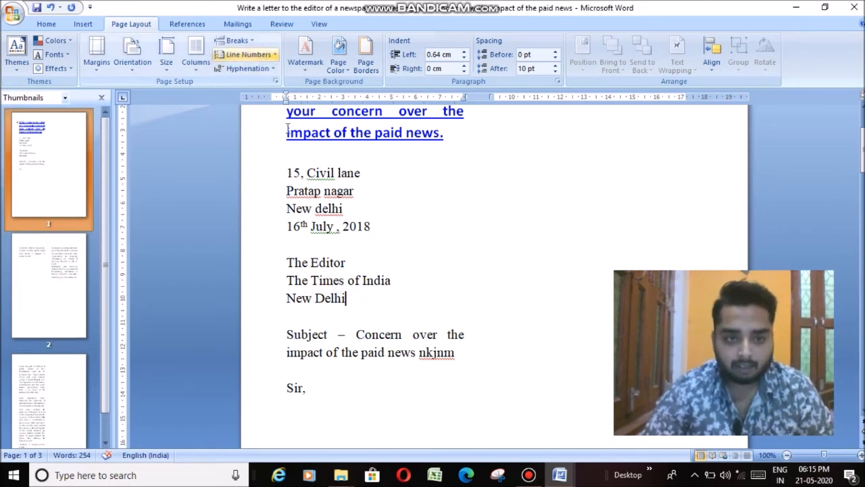
{"action": "left_click", "coordinate": [338, 312]}
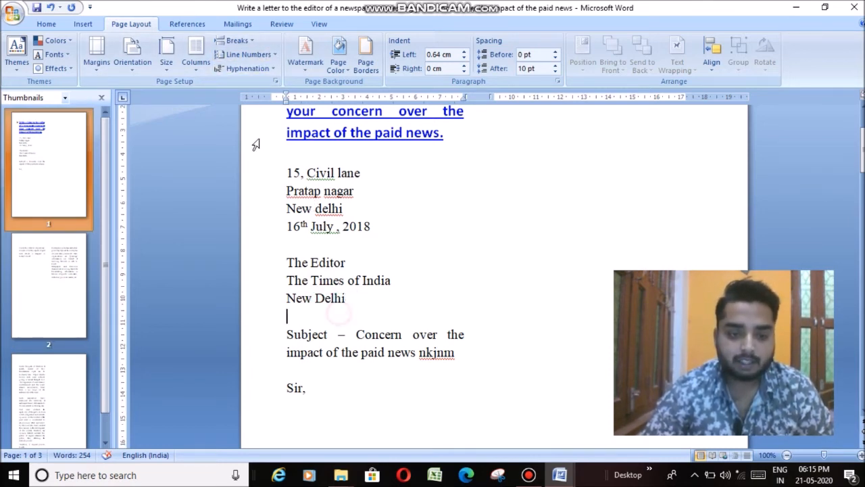
{"action": "left_click", "coordinate": [237, 41]}
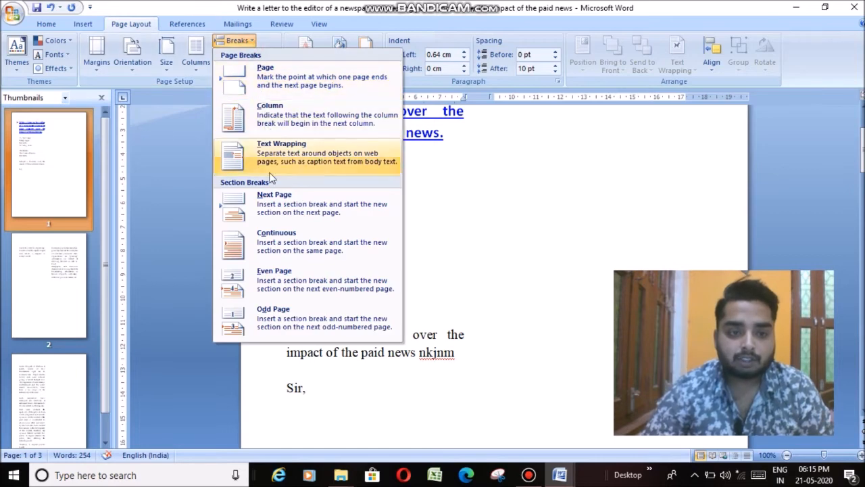
{"action": "left_click", "coordinate": [270, 237]}
{"action": "scroll", "coordinate": [412, 344], "scroll_direction": "up", "scroll_amount": 1}
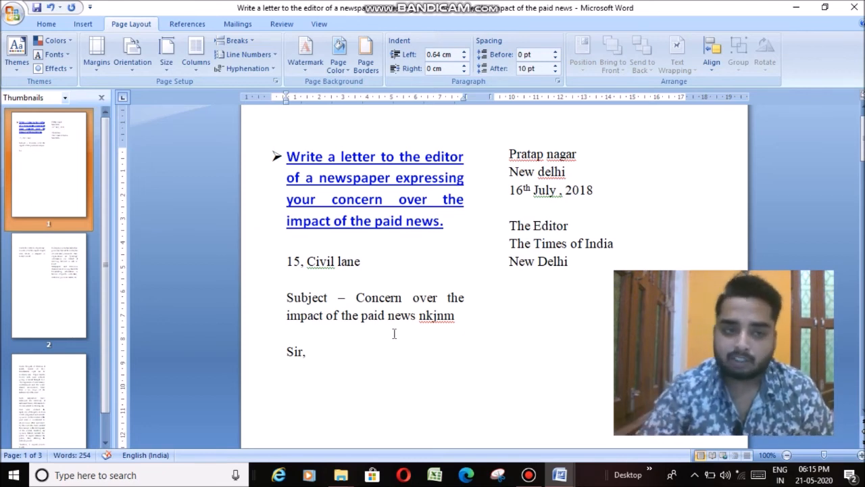
{"action": "left_click", "coordinate": [252, 41]}
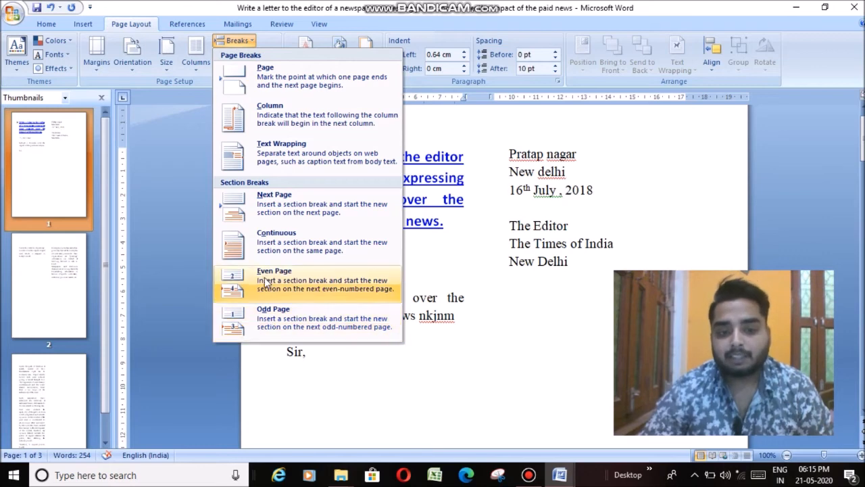
{"action": "left_click", "coordinate": [454, 273]}
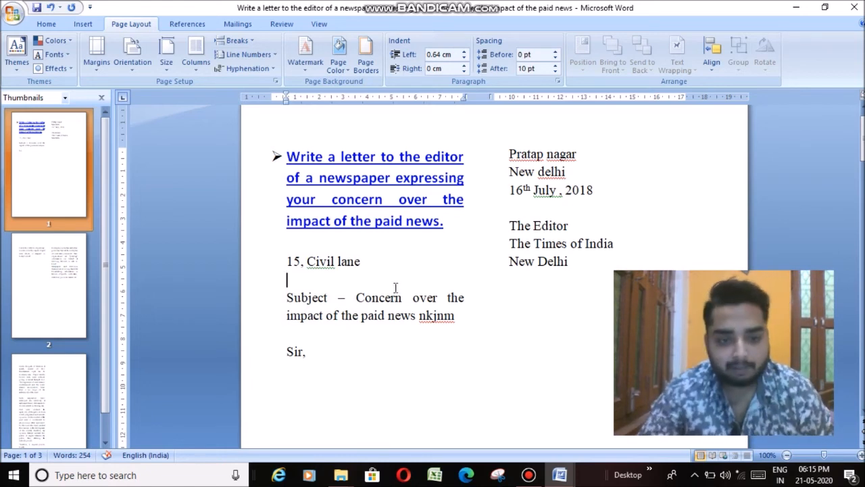
{"action": "scroll", "coordinate": [394, 290], "scroll_direction": "down", "scroll_amount": 6}
{"action": "scroll", "coordinate": [394, 288], "scroll_direction": "up", "scroll_amount": 5}
{"action": "scroll", "coordinate": [393, 294], "scroll_direction": "down", "scroll_amount": 1}
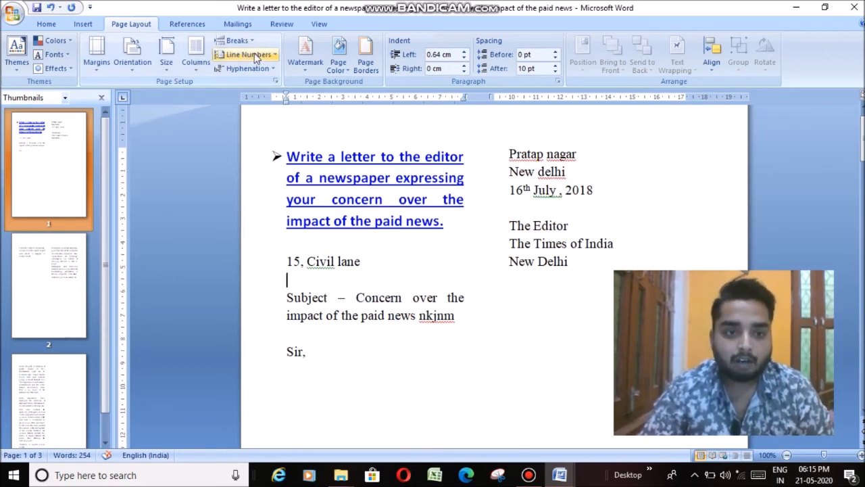
- Insert an Odd Page section break on the empty line above the subject line and review the resulting pages
{"action": "left_click", "coordinate": [238, 42]}
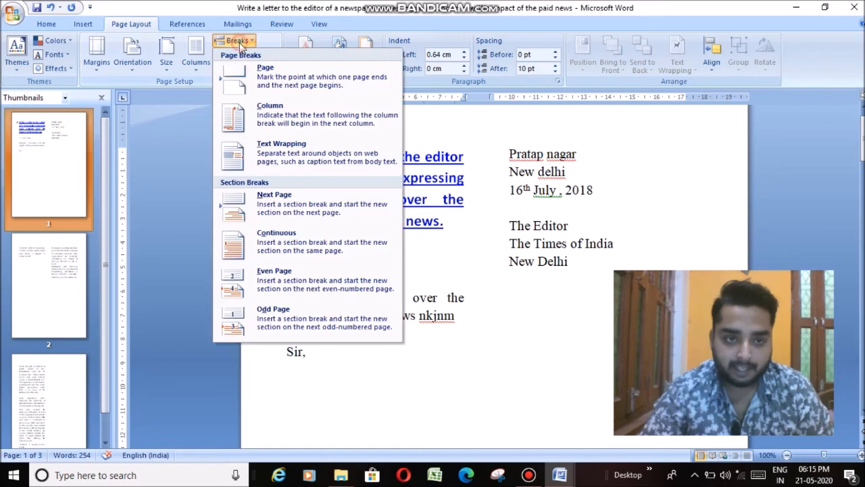
{"action": "left_click", "coordinate": [246, 318]}
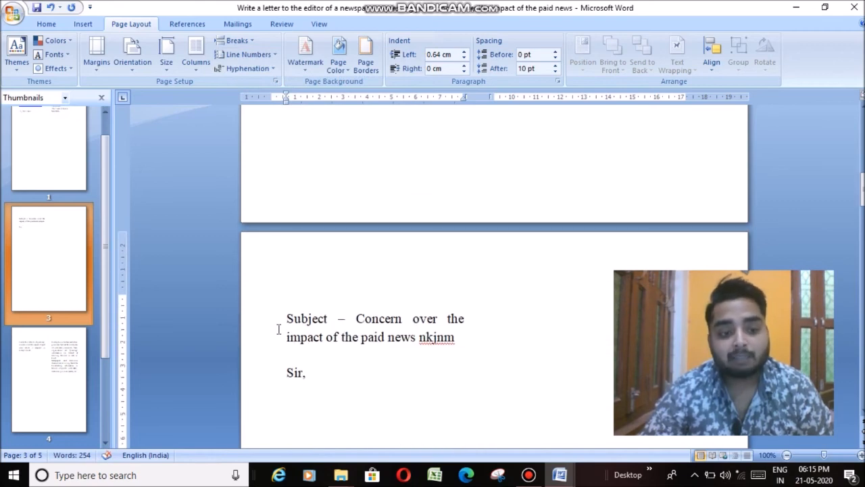
{"action": "scroll", "coordinate": [277, 329], "scroll_direction": "down", "scroll_amount": 4}
{"action": "scroll", "coordinate": [277, 329], "scroll_direction": "up", "scroll_amount": 18}
{"action": "scroll", "coordinate": [277, 329], "scroll_direction": "down", "scroll_amount": 20}
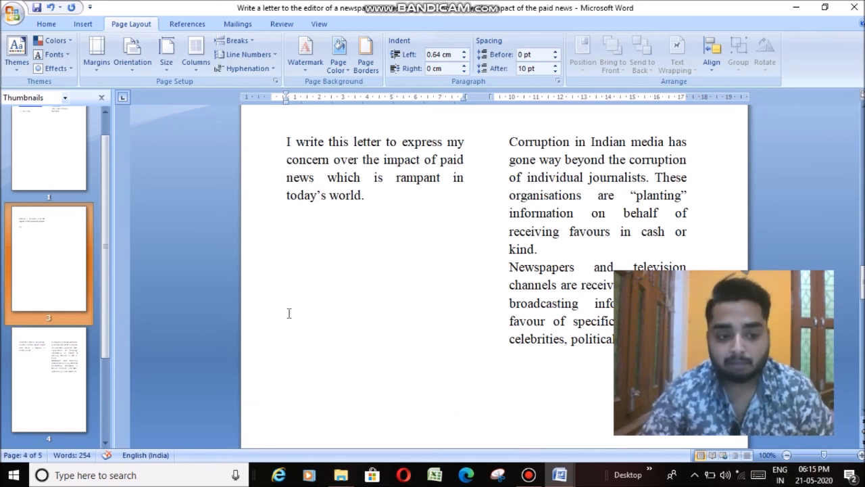
{"action": "scroll", "coordinate": [288, 313], "scroll_direction": "up", "scroll_amount": 20}
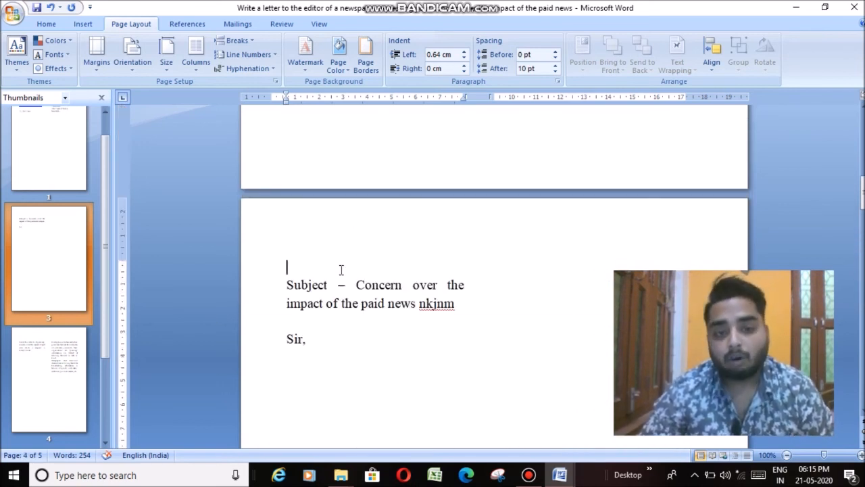
{"action": "scroll", "coordinate": [341, 270], "scroll_direction": "up", "scroll_amount": 12}
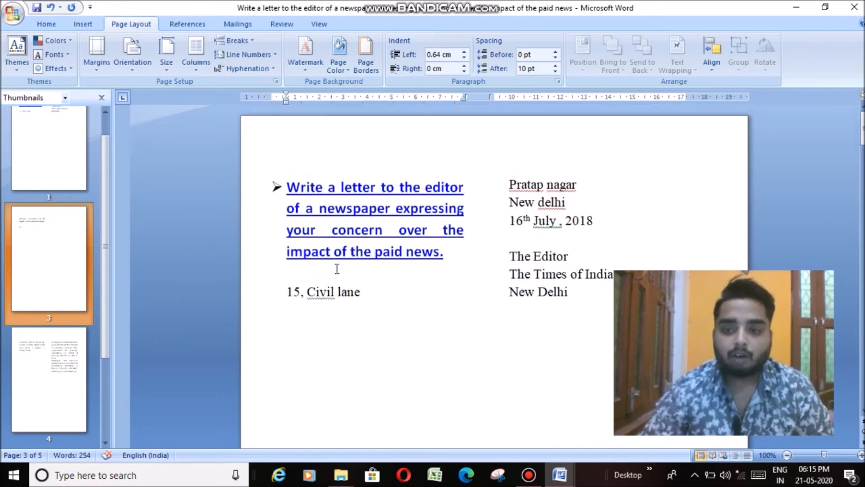
{"action": "left_click", "coordinate": [234, 41]}
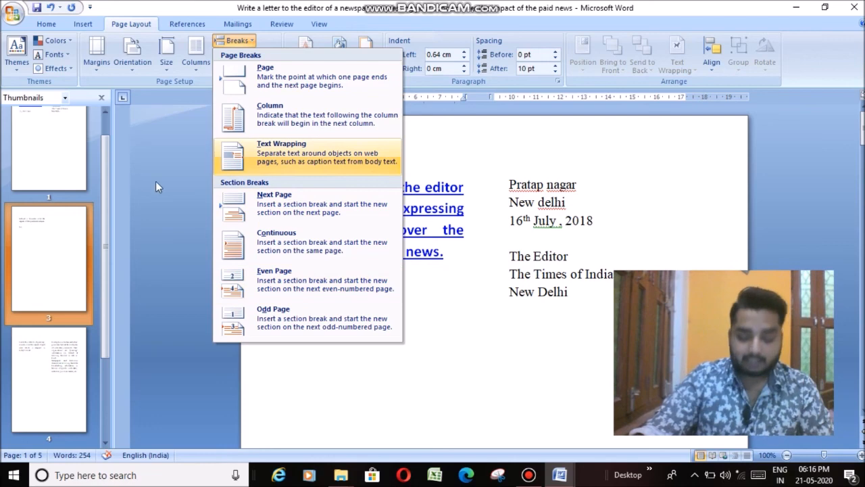
{"action": "left_click", "coordinate": [530, 186]}
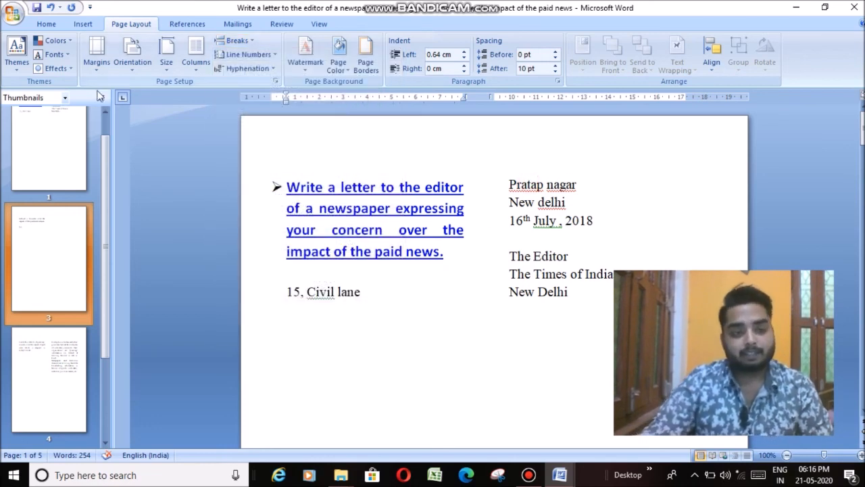